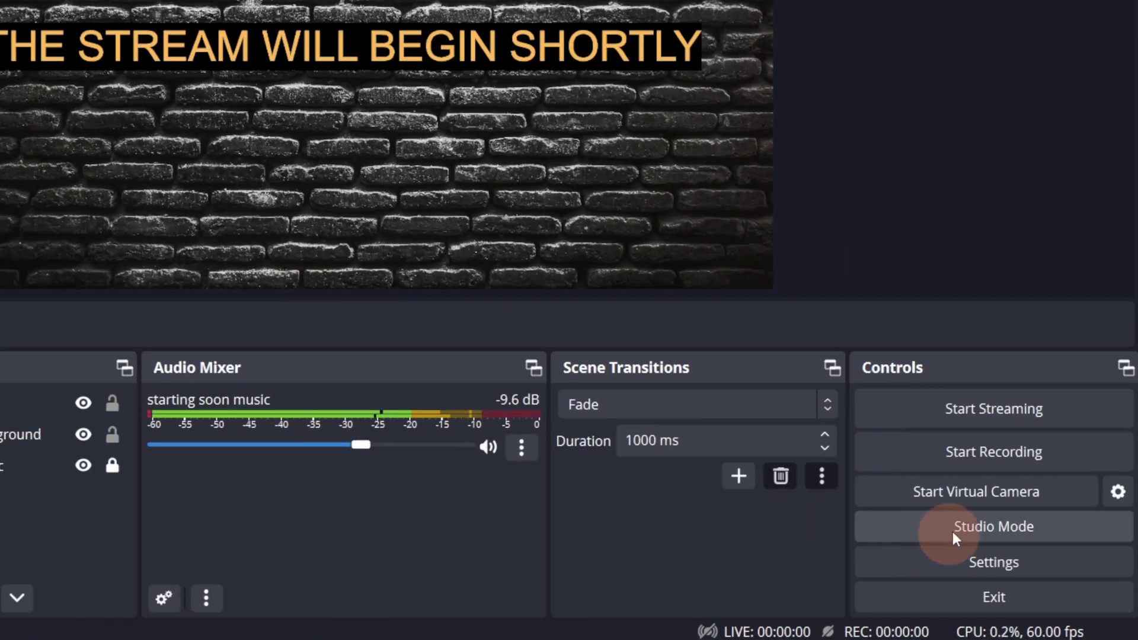
Enable Studio Mode so separate Preview and Program displays show the starting soon scene.
left_click(1013, 558)
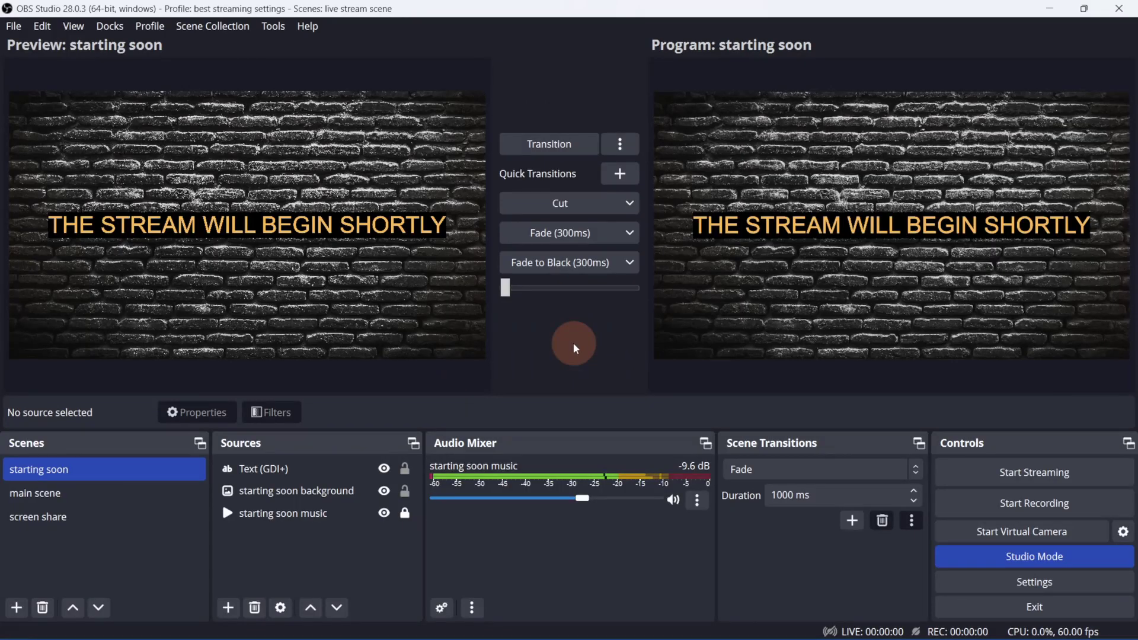
Keep Fade as the scene transition, set its duration to 700 ms, and send main scene live.
left_click(60, 495)
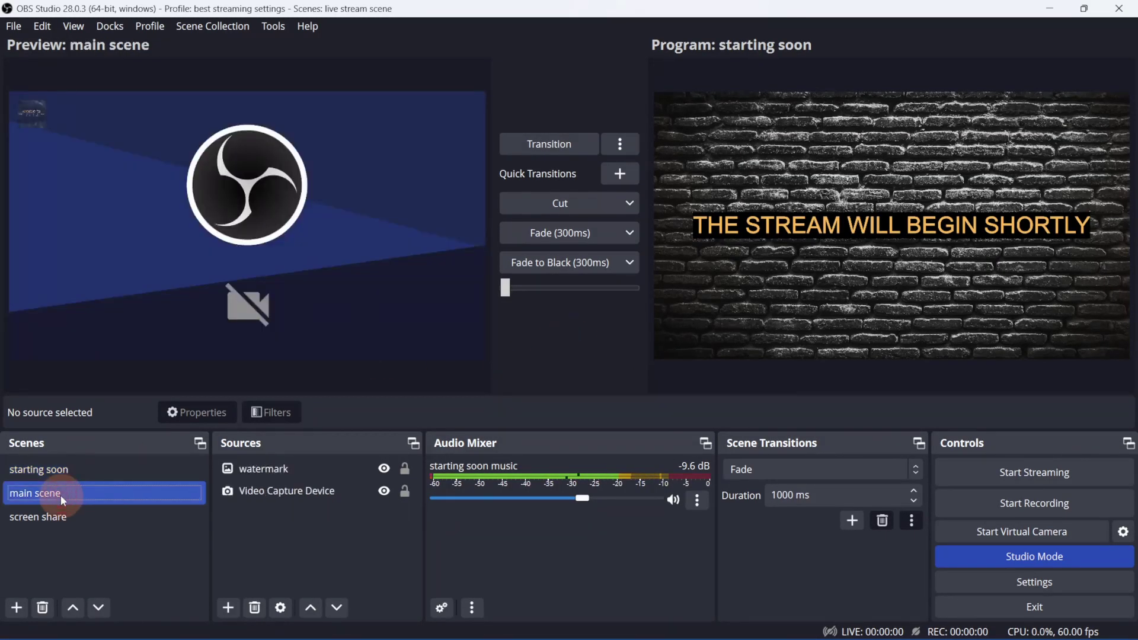
left_click(561, 147)
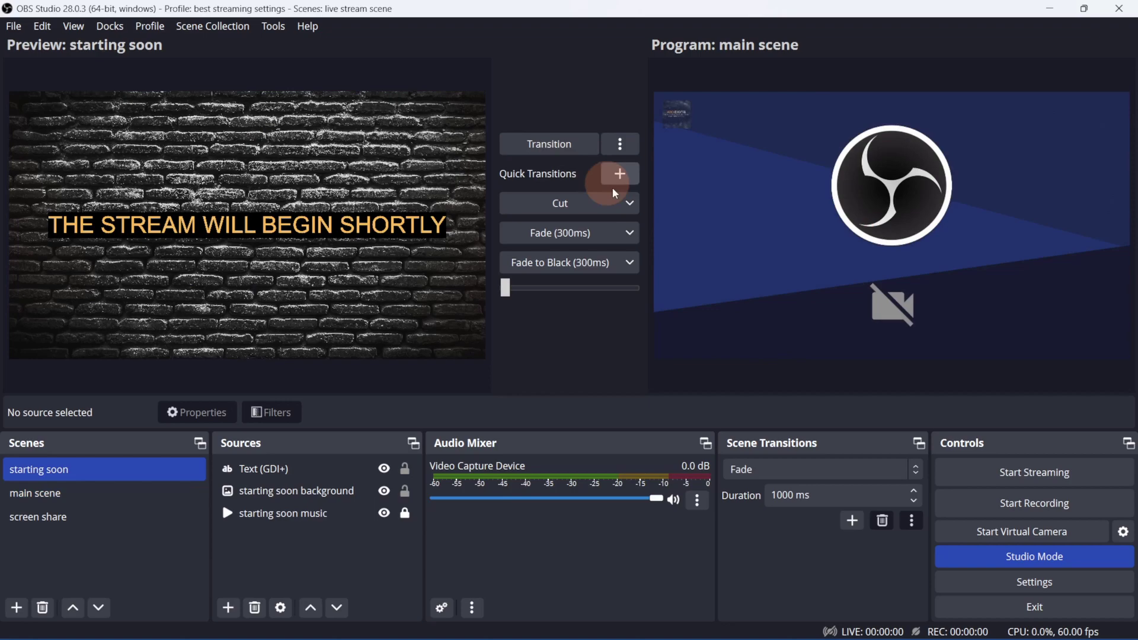
left_click(851, 473)
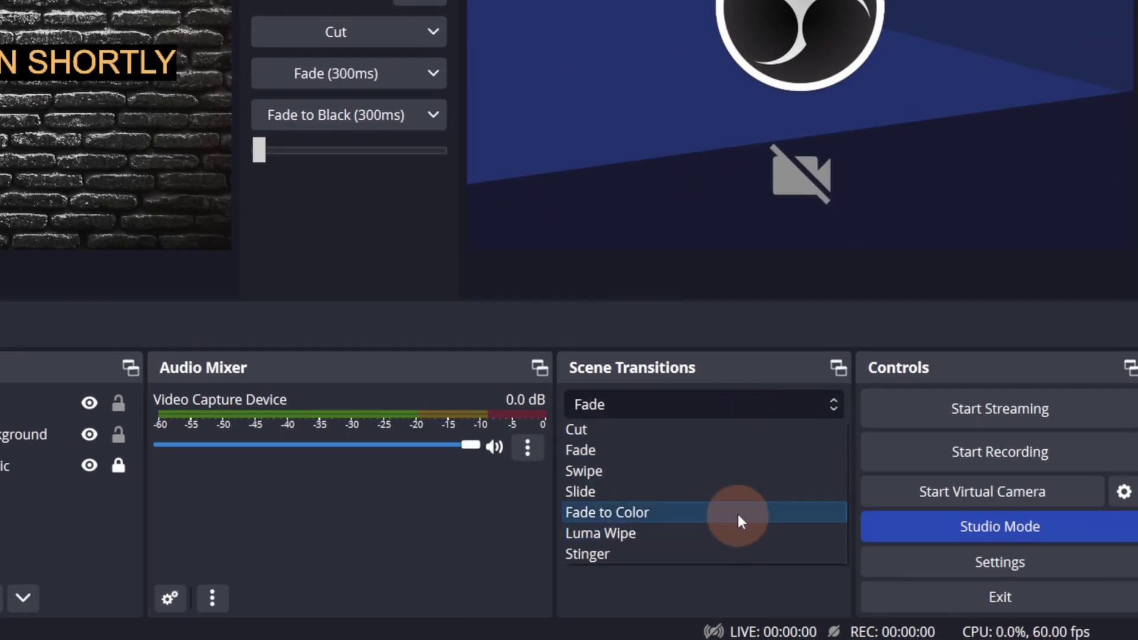
left_click(727, 451)
left_click_drag(646, 440, 614, 441)
type("700 ms")
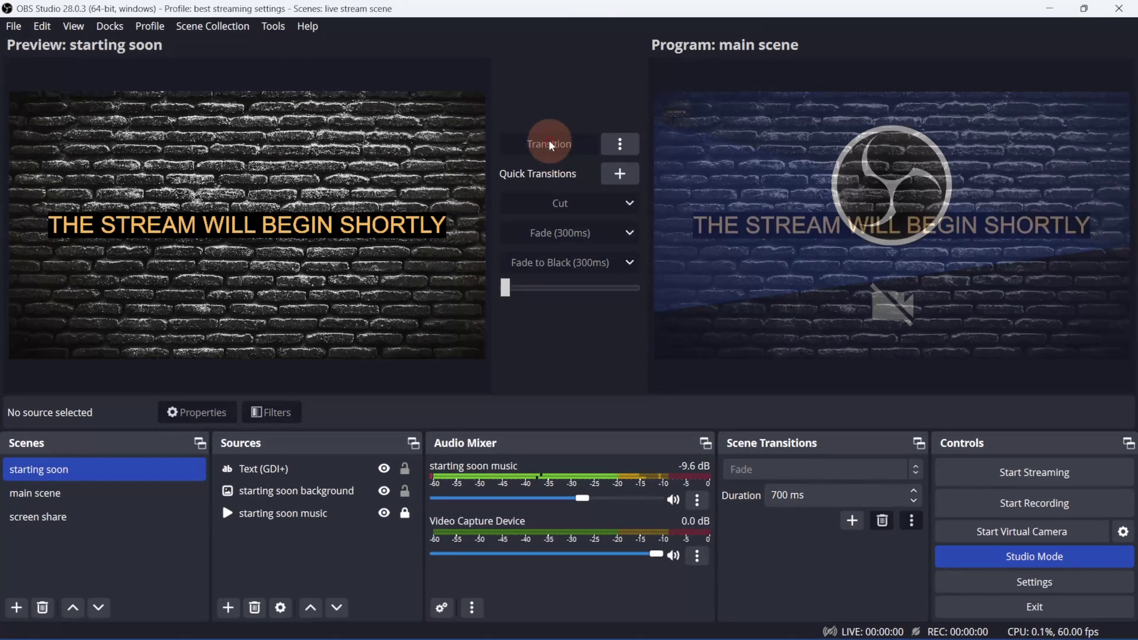
left_click(549, 144)
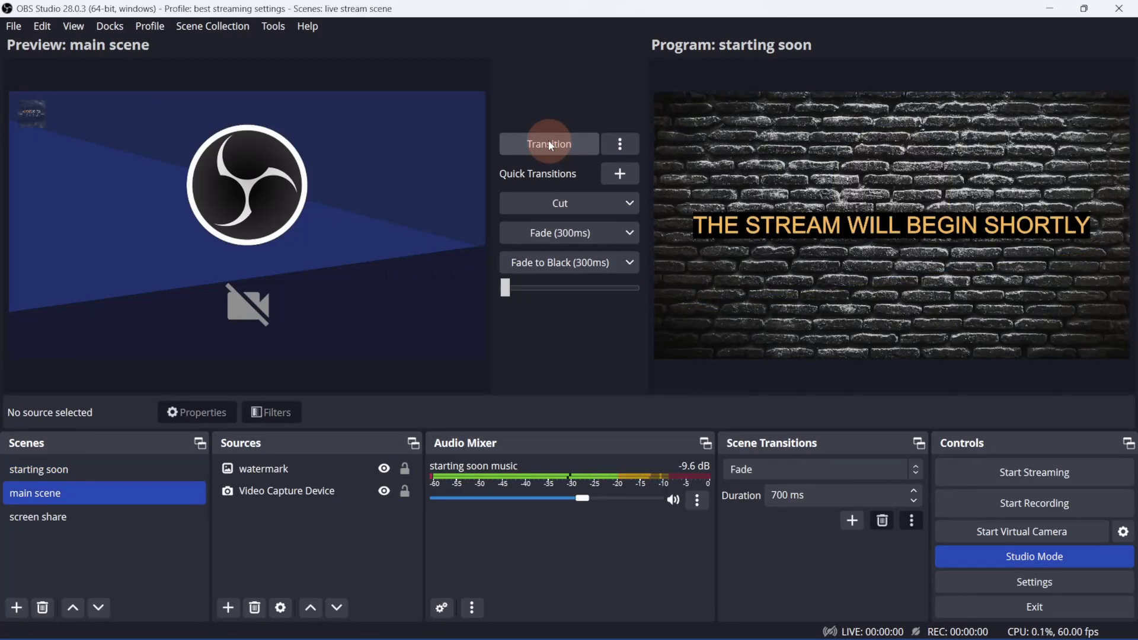
Crossfade manually between main scene and starting soon using the T-bar.
left_click(505, 288)
left_click_drag(505, 290, 653, 289)
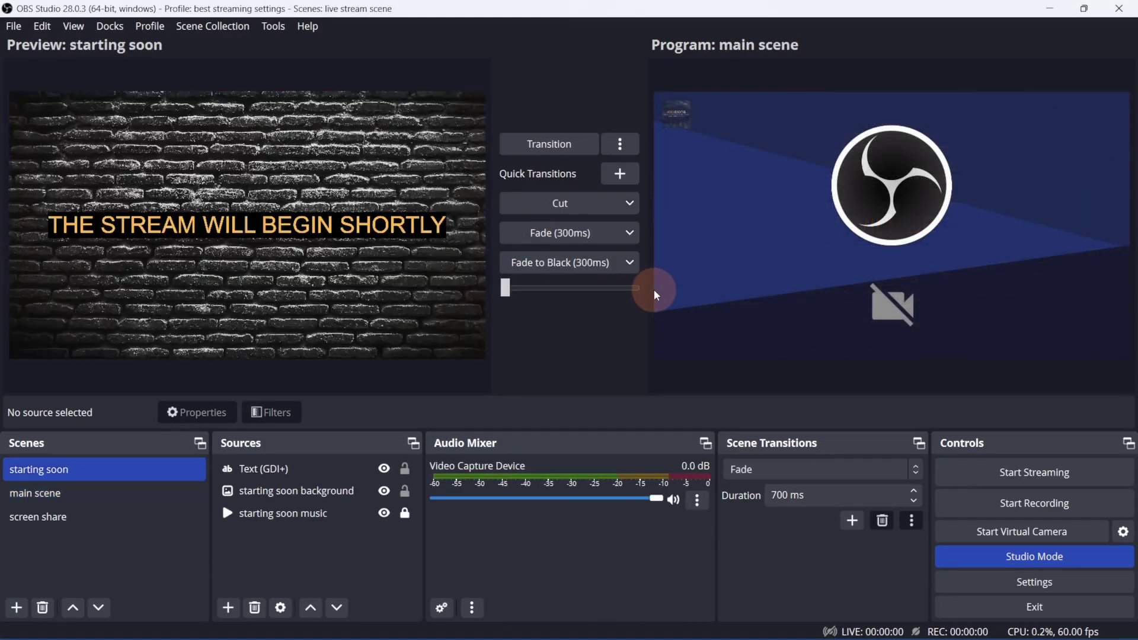
left_click_drag(505, 288, 669, 283)
left_click(507, 289)
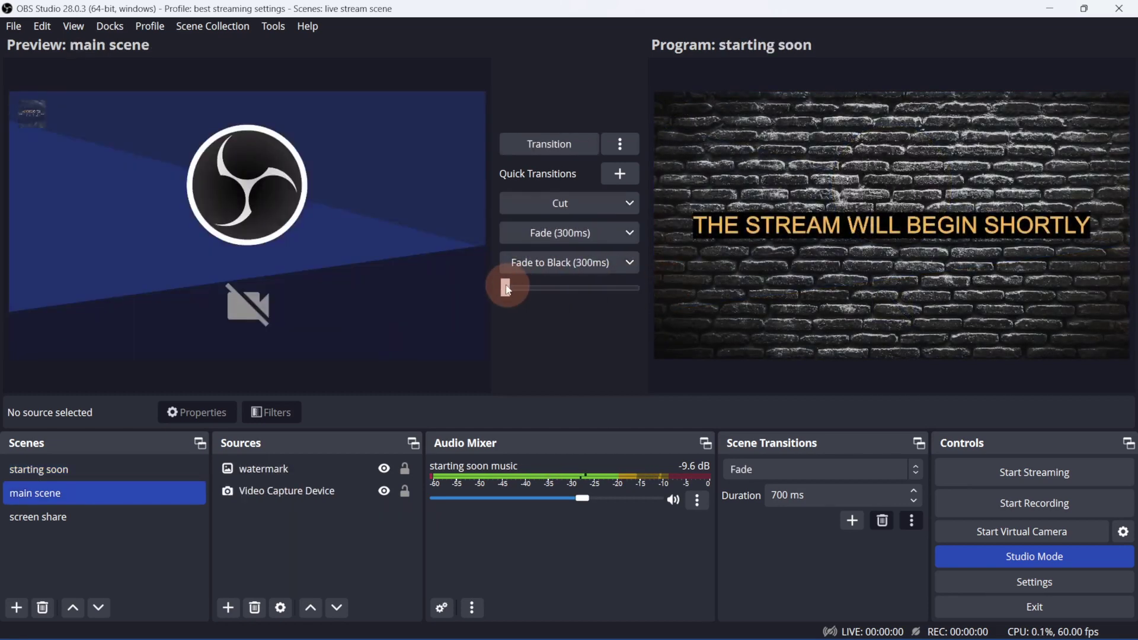
left_click_drag(506, 289, 716, 290)
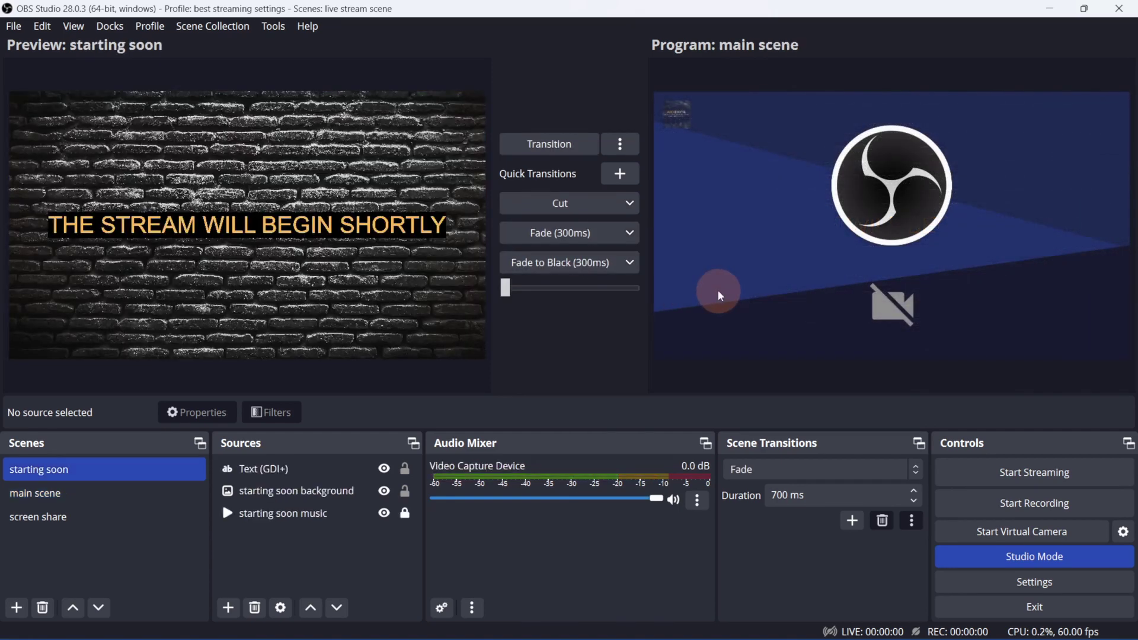
Test the Cut, Fade and Fade to Black quick transitions by swapping the scenes.
left_click(568, 205)
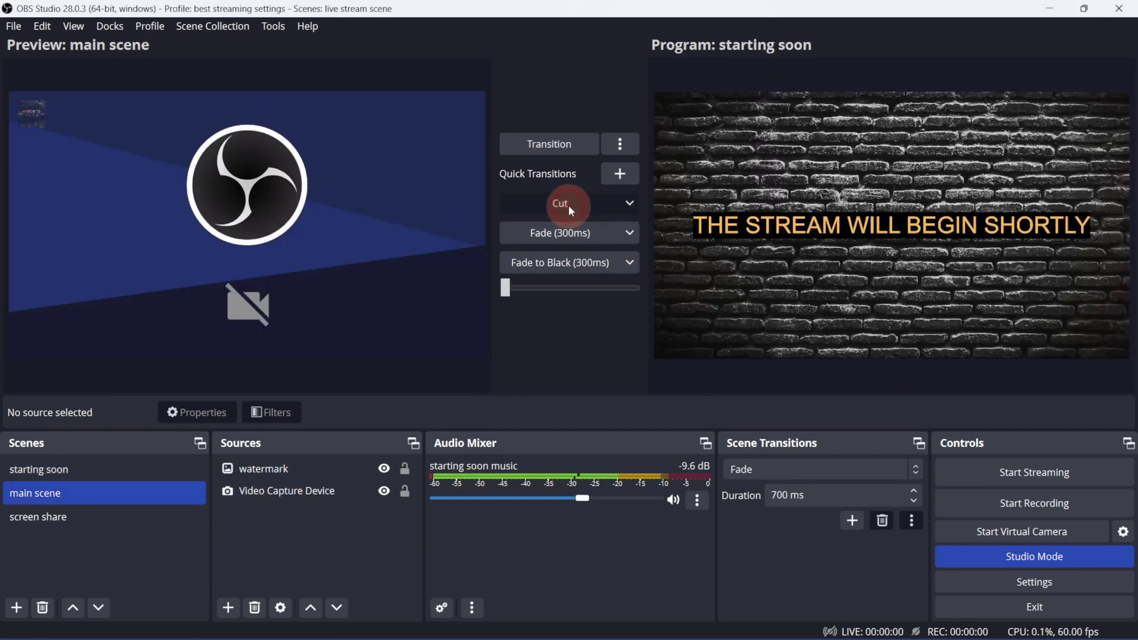
left_click(567, 205)
left_click(563, 230)
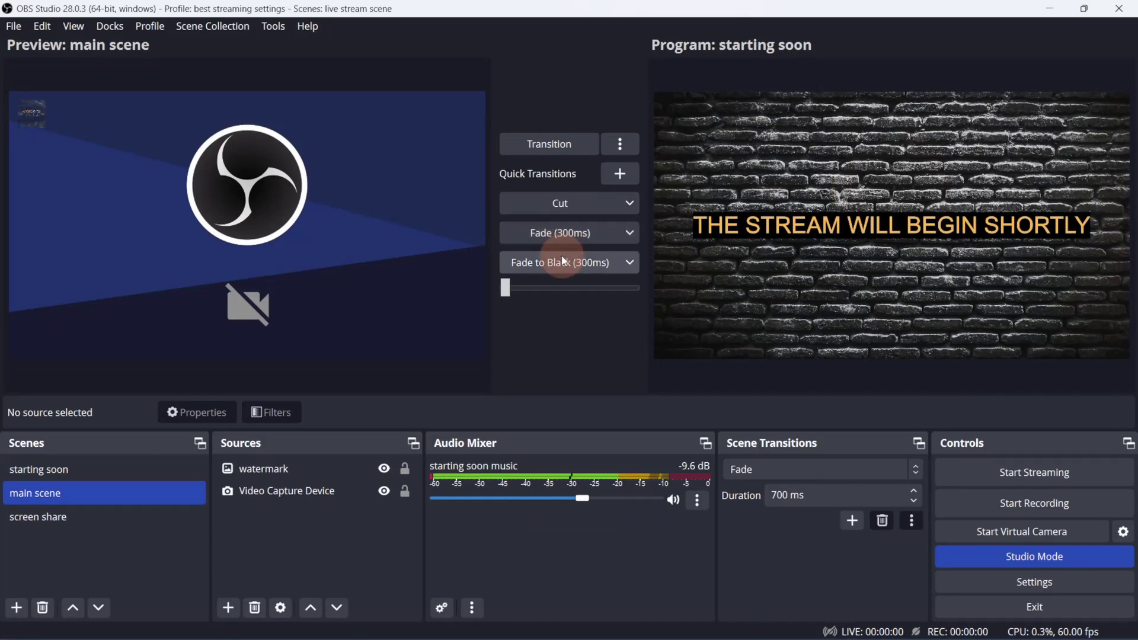
left_click(563, 262)
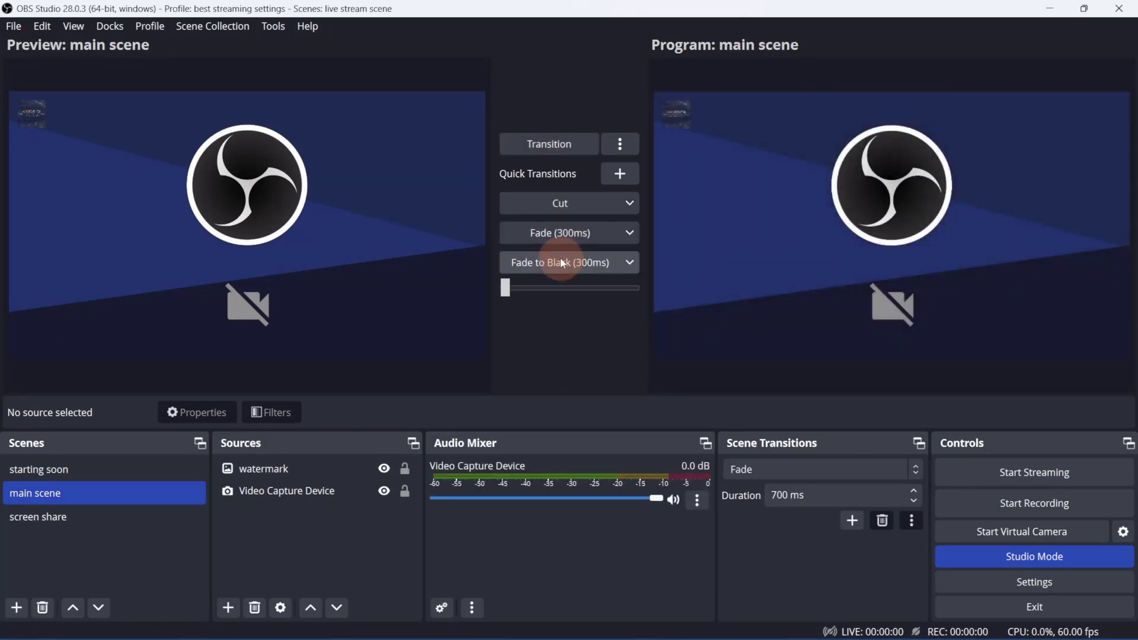
Change the Fade to Black quick transition duration from 300 to 1000 ms.
left_click(629, 262)
left_click(513, 500)
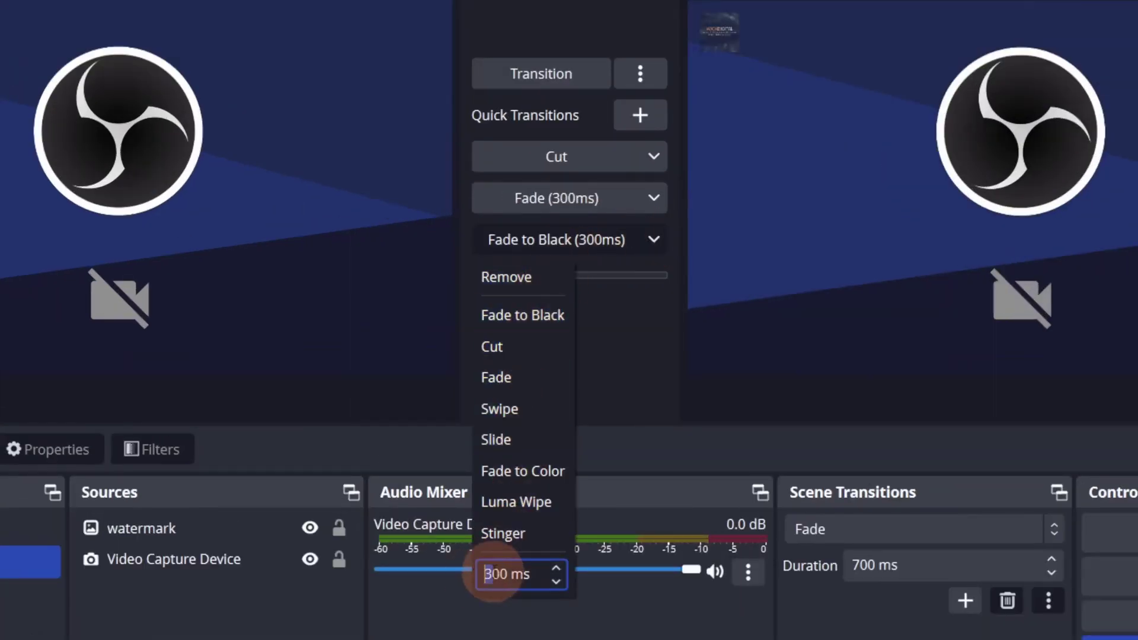
type("10")
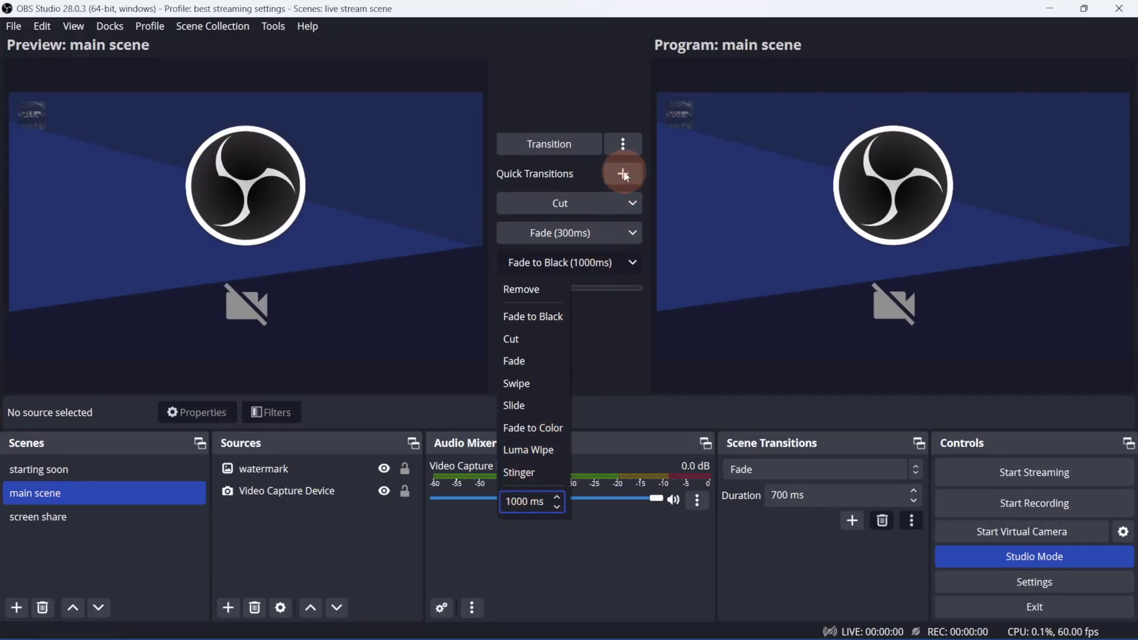
Add a Stinger quick transition and run it to put starting soon live.
left_click(623, 174)
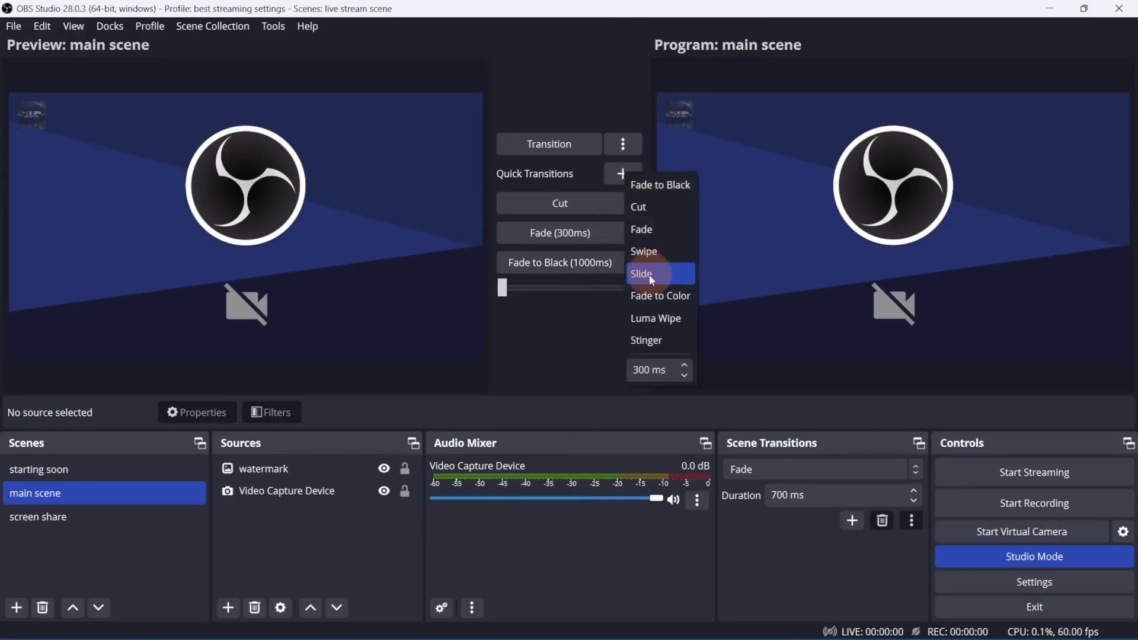
left_click(651, 337)
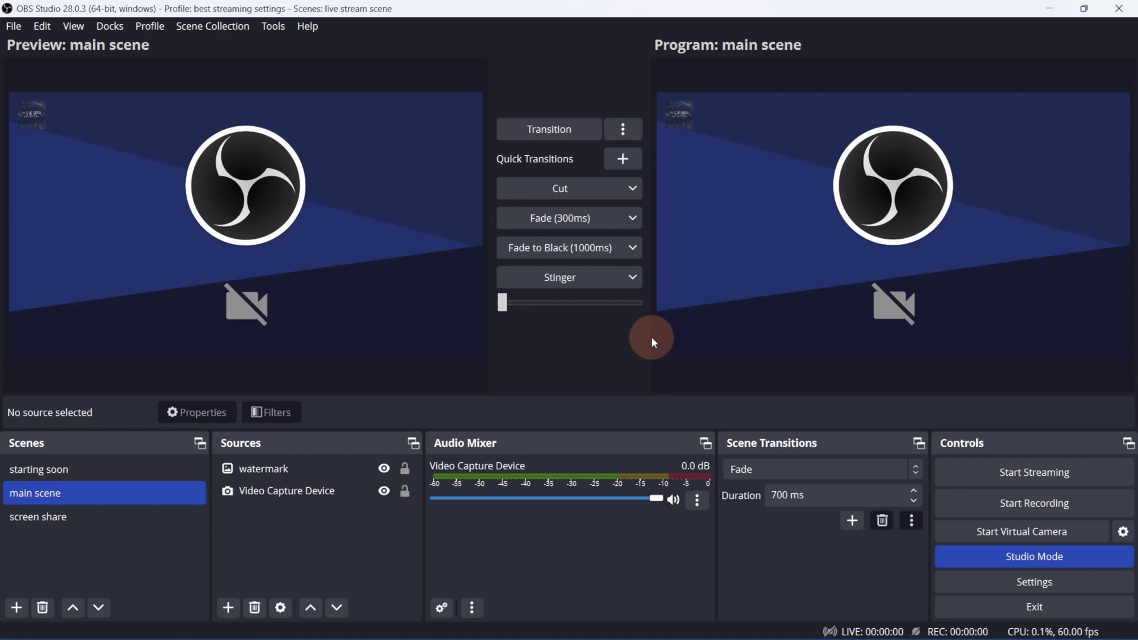
left_click(564, 277)
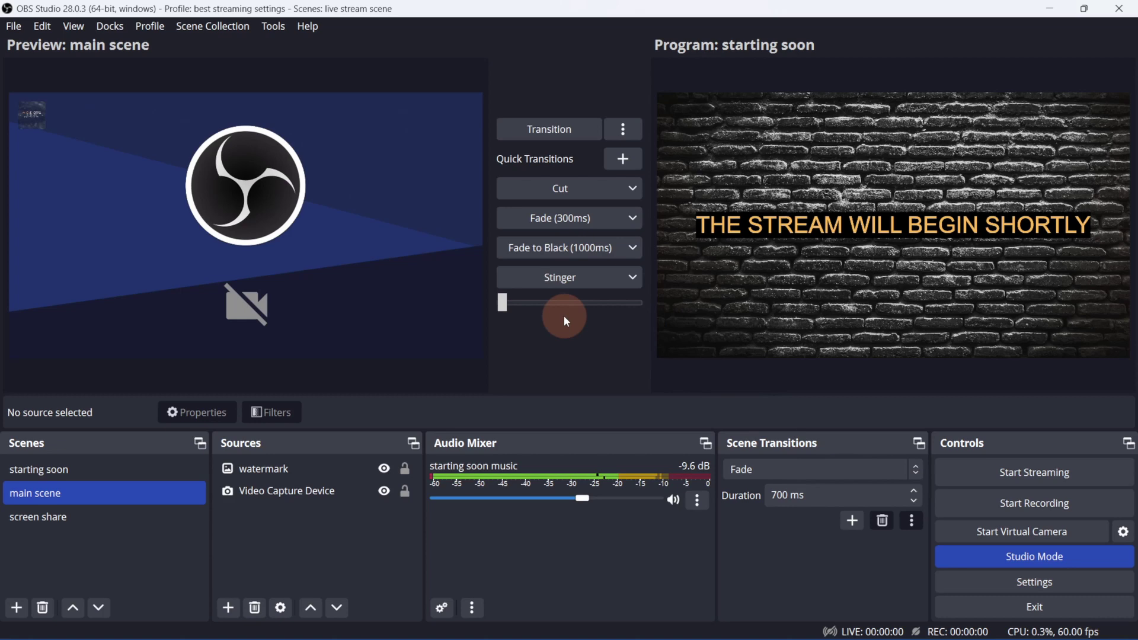
Filter the Hotkeys settings list by 'transition'.
left_click(1041, 583)
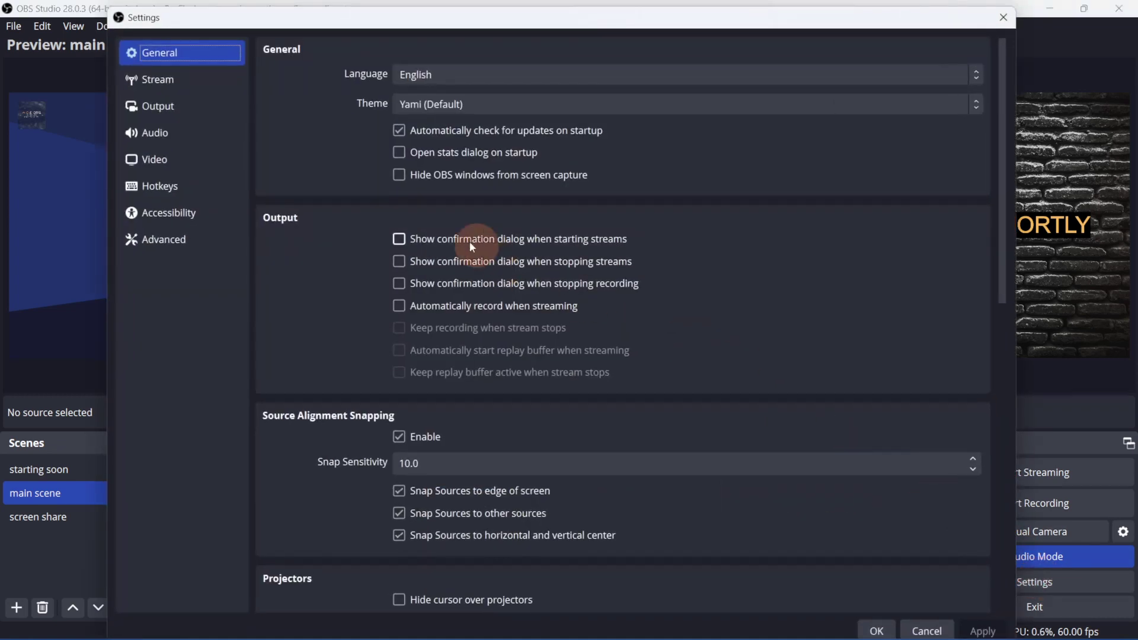
left_click(160, 186)
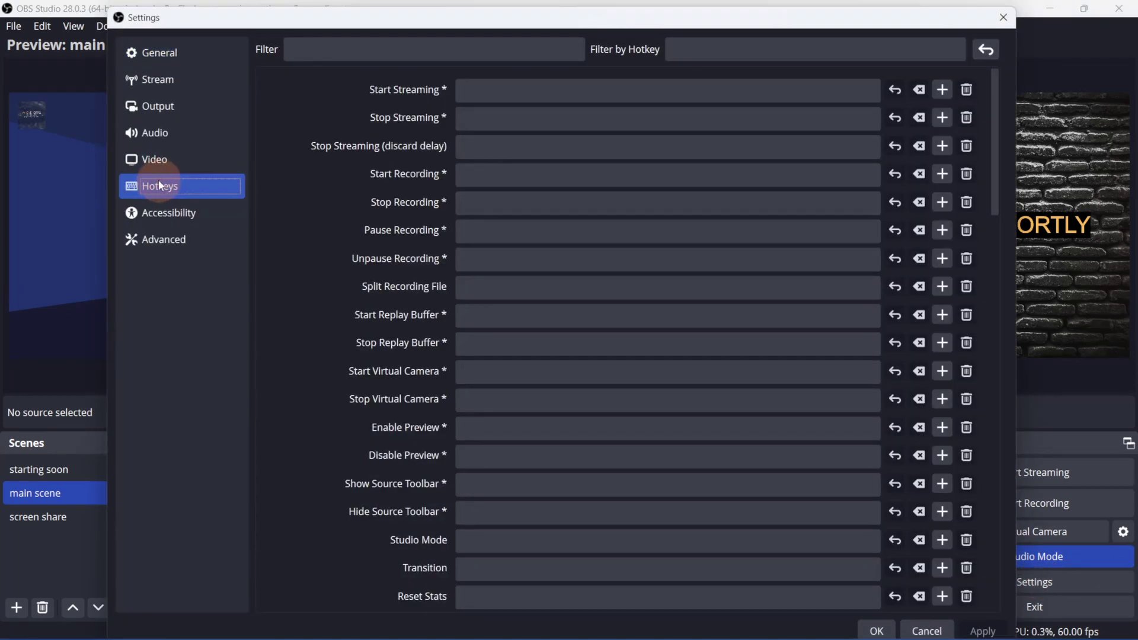
left_click(343, 56)
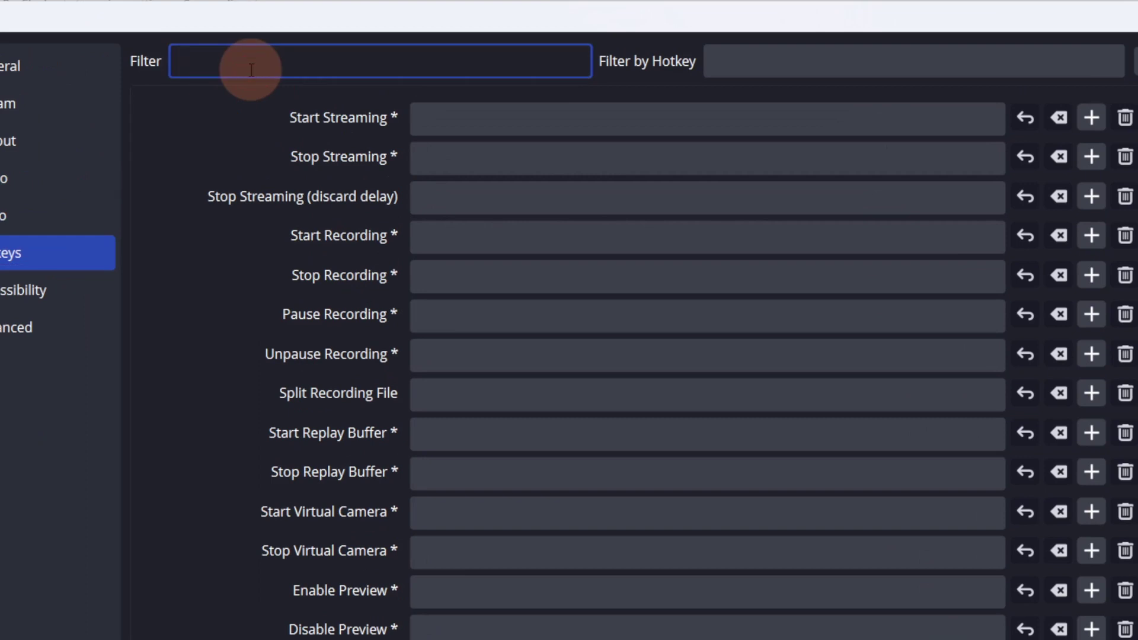
type("transition")
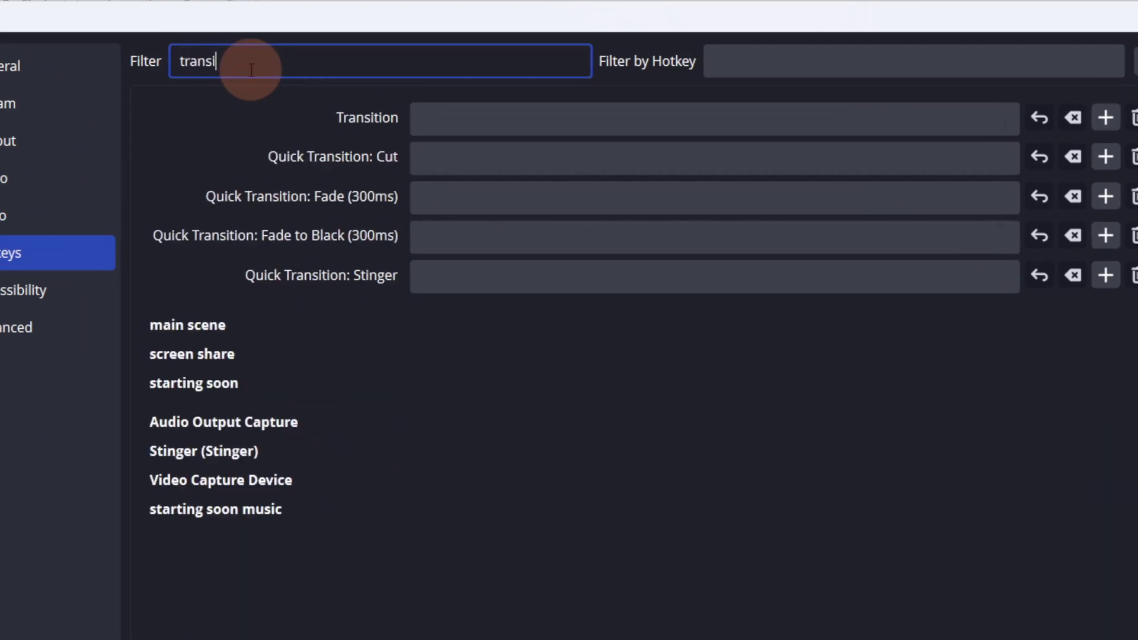
Assign Ctrl+0 Transition, Ctrl+9 Cut, Ctrl+8 Fade, Ctrl+7 Fade to Black, Ctrl+6 Stinger, and apply.
left_click(460, 121)
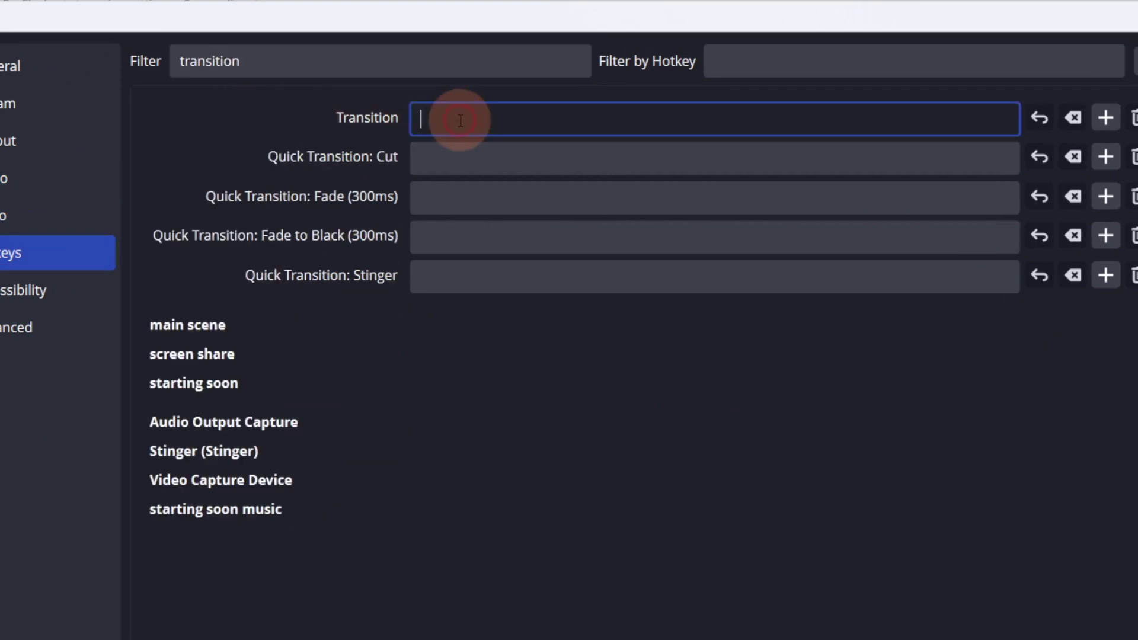
key("ctrl+0")
left_click(450, 156)
key("ctrl+9")
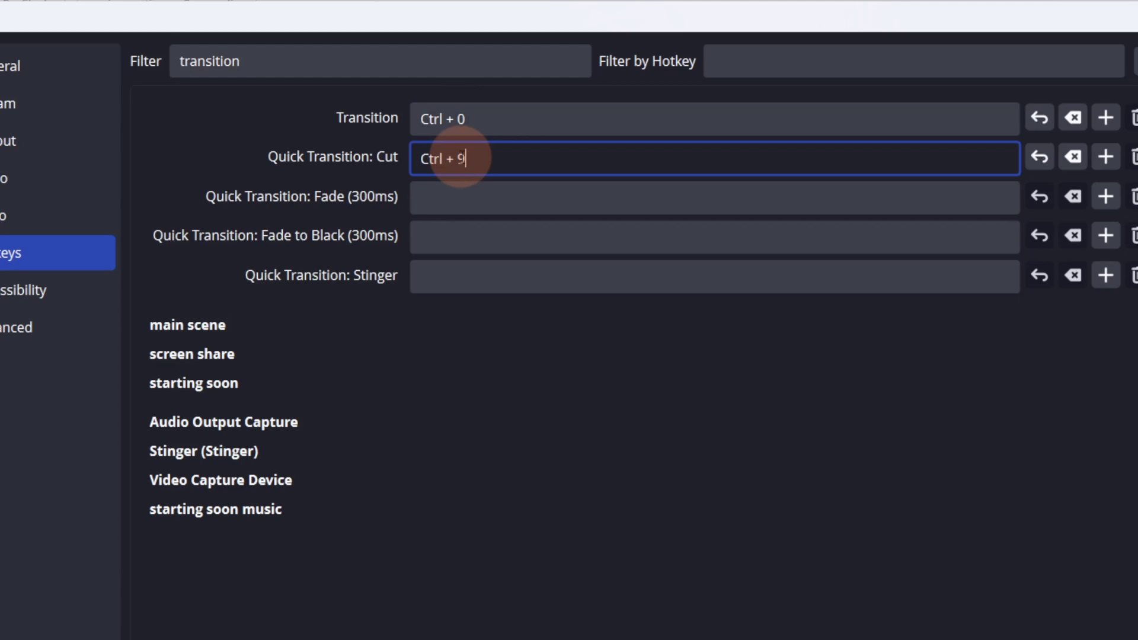
left_click(475, 201)
key("ctrl+8")
left_click(481, 235)
key("ctrl+7")
left_click(483, 274)
key("ctrl+6")
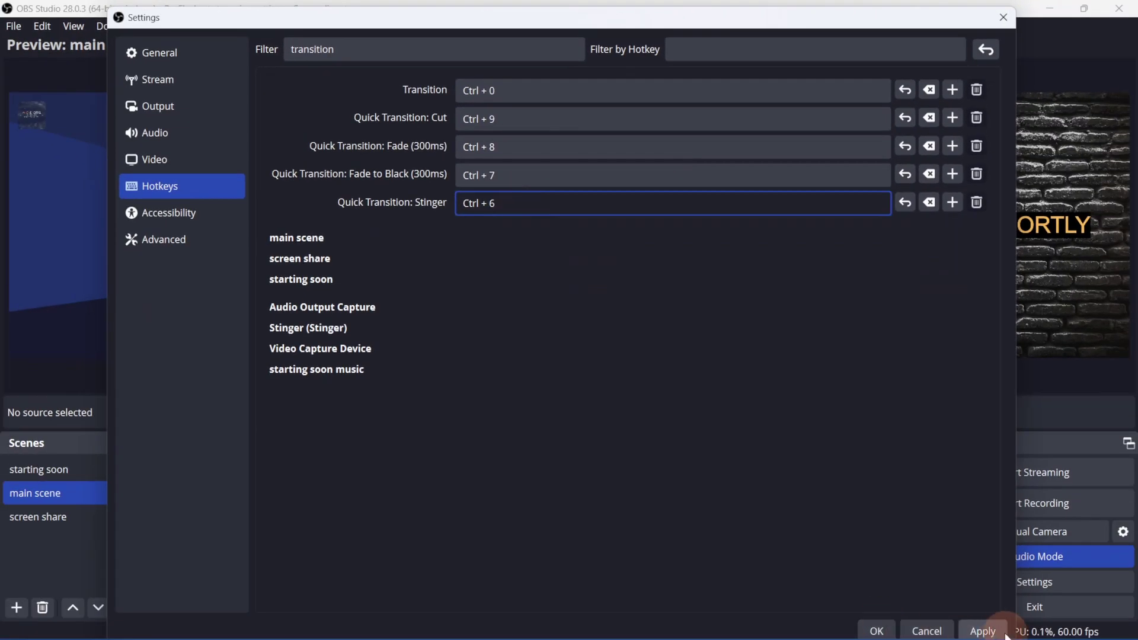
left_click(983, 629)
left_click(872, 630)
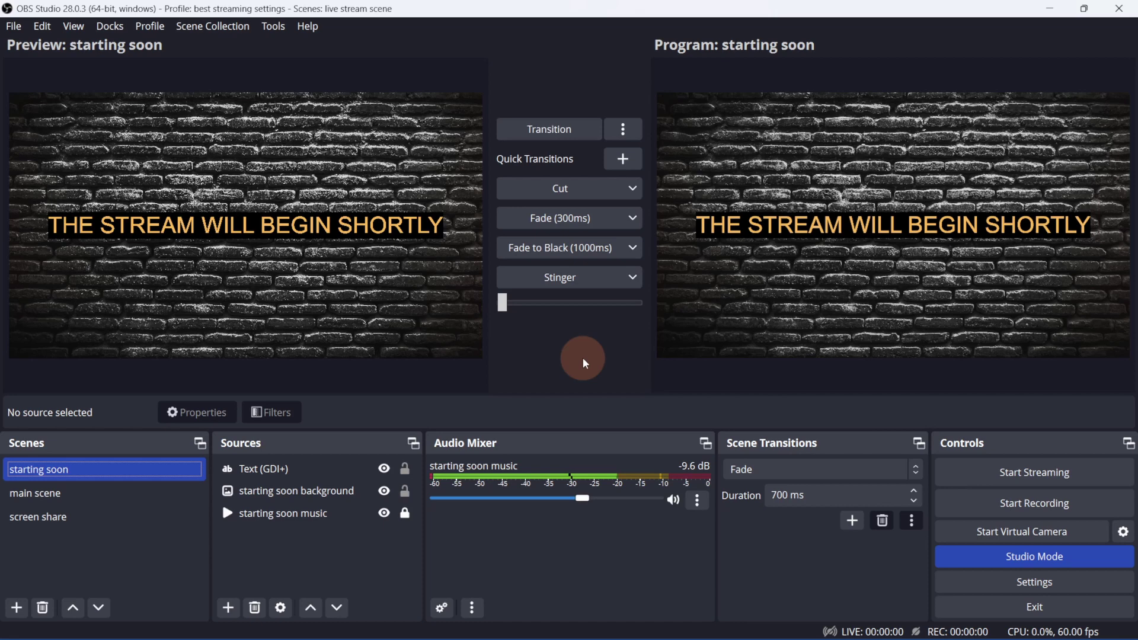
Move main scene's watermark above the Video Capture Device, then transition main scene live and back.
left_click(83, 492)
left_click(286, 490)
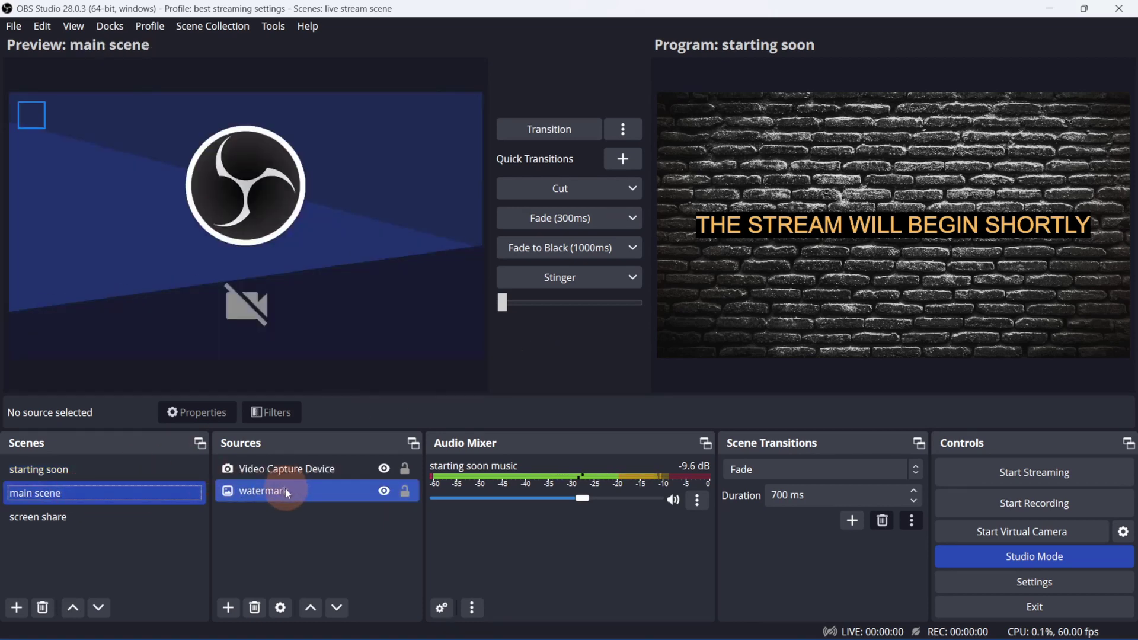
left_click_drag(286, 488, 289, 460)
left_click(118, 199)
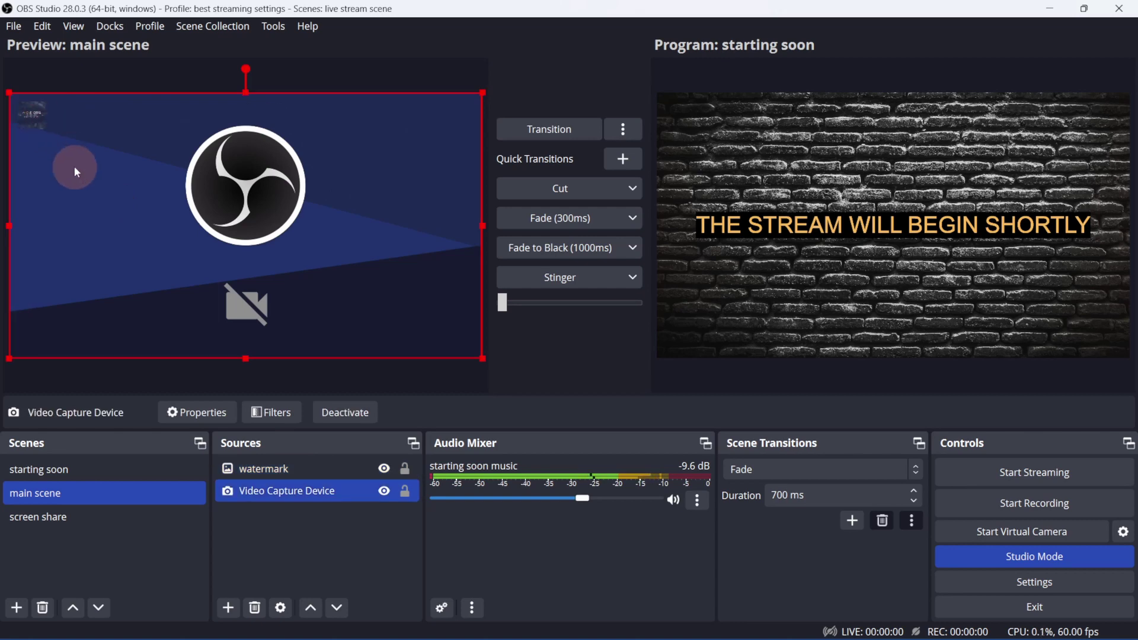
left_click(552, 128)
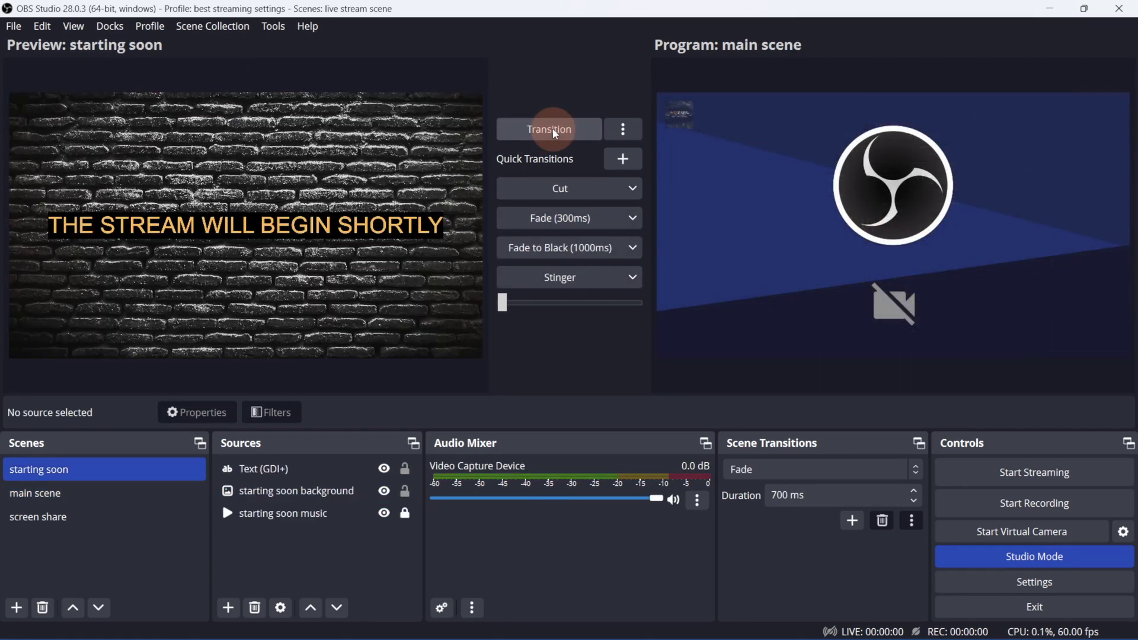
left_click(554, 132)
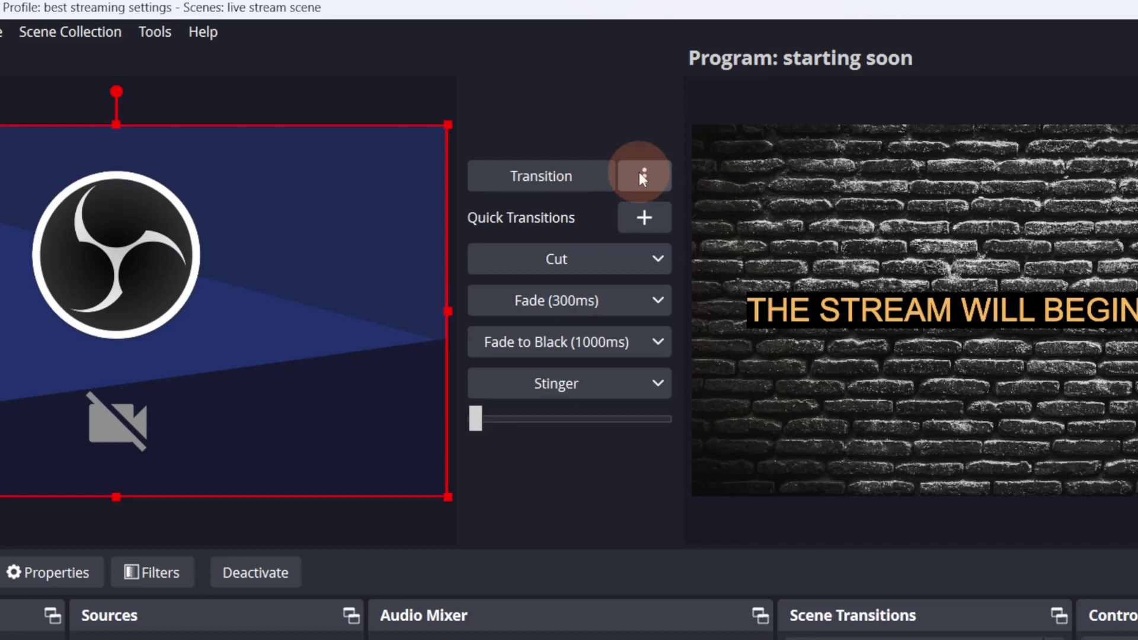
Shrink the starting soon Text (GDI+) box in Preview while Program keeps the full-width text.
left_click(622, 129)
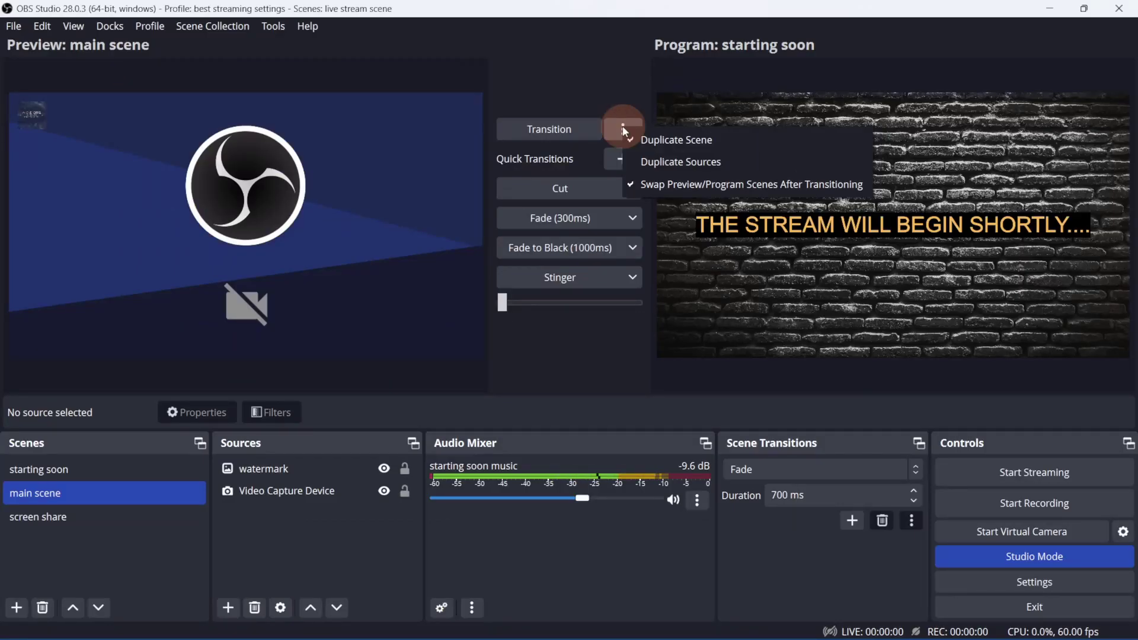
left_click(168, 435)
left_click(60, 474)
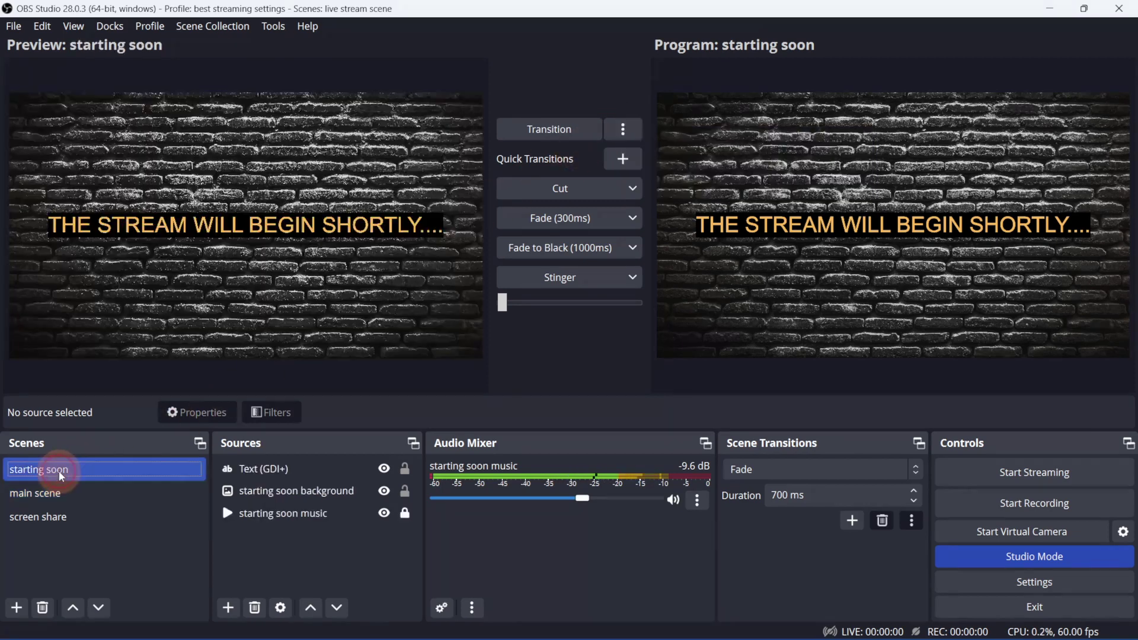
left_click(270, 468)
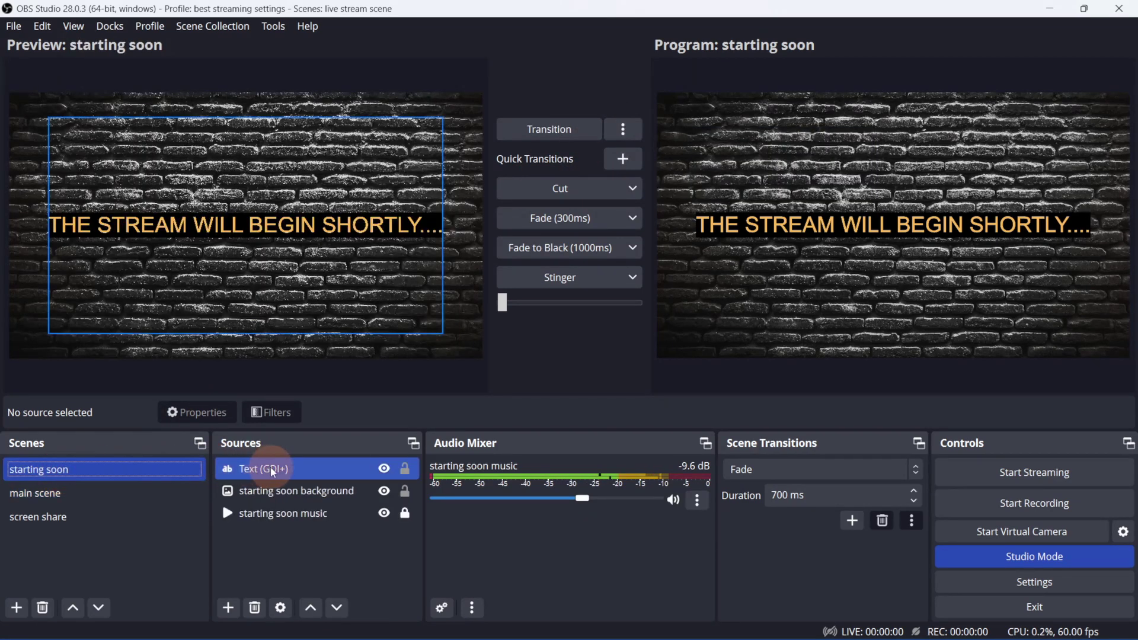
left_click_drag(442, 332, 302, 285)
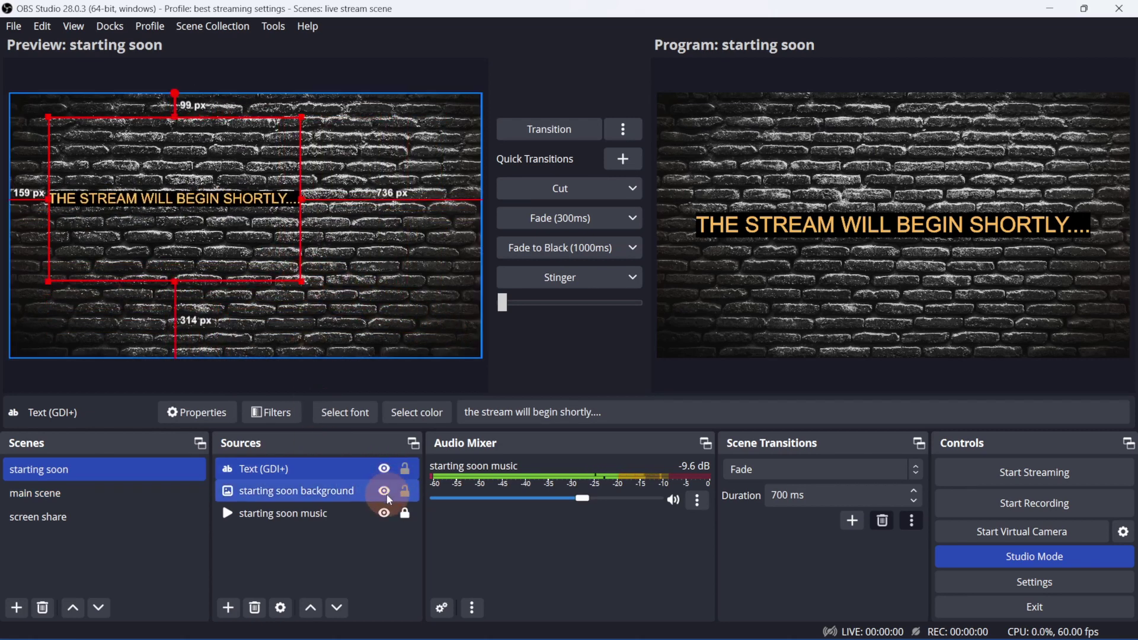
Toggle the stream text's visibility to check it, send starting soon to Program, and begin editing the text.
left_click(385, 469)
left_click(384, 469)
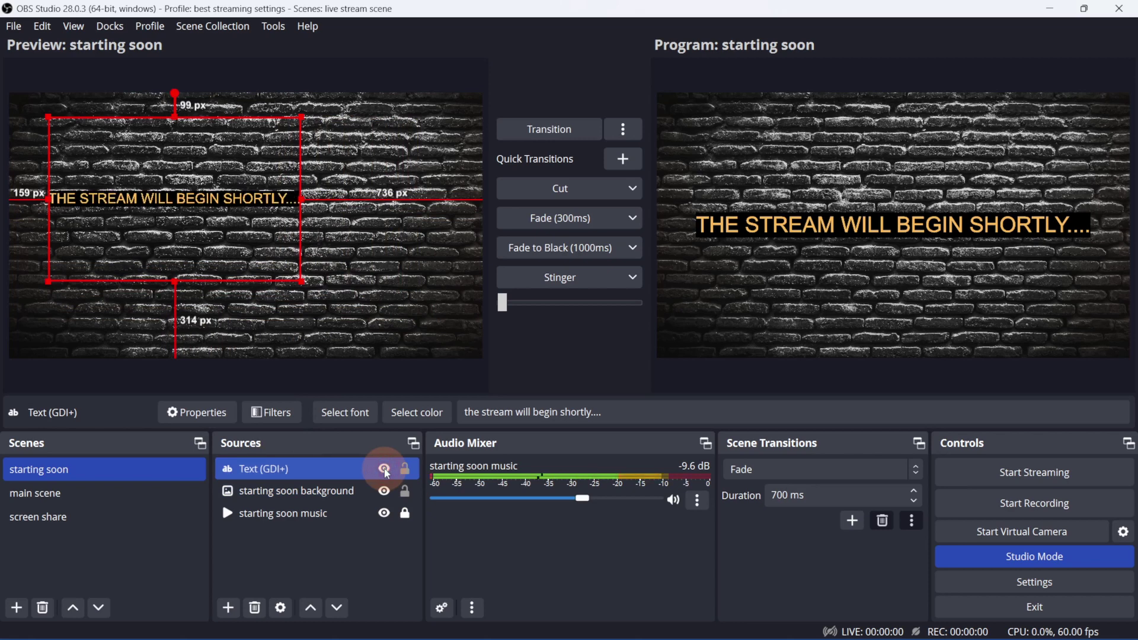
left_click(384, 469)
left_click(384, 469)
left_click(553, 128)
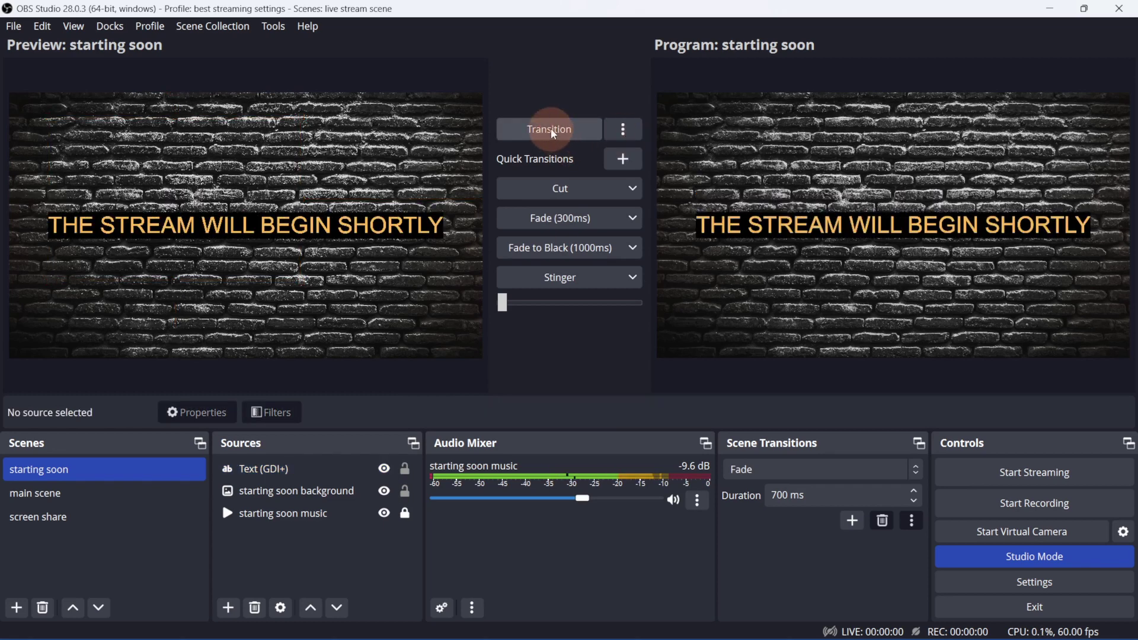
left_click(299, 468)
left_click(527, 410)
Type trailing dots onto the starting soon text, then remove them.
left_click(600, 411)
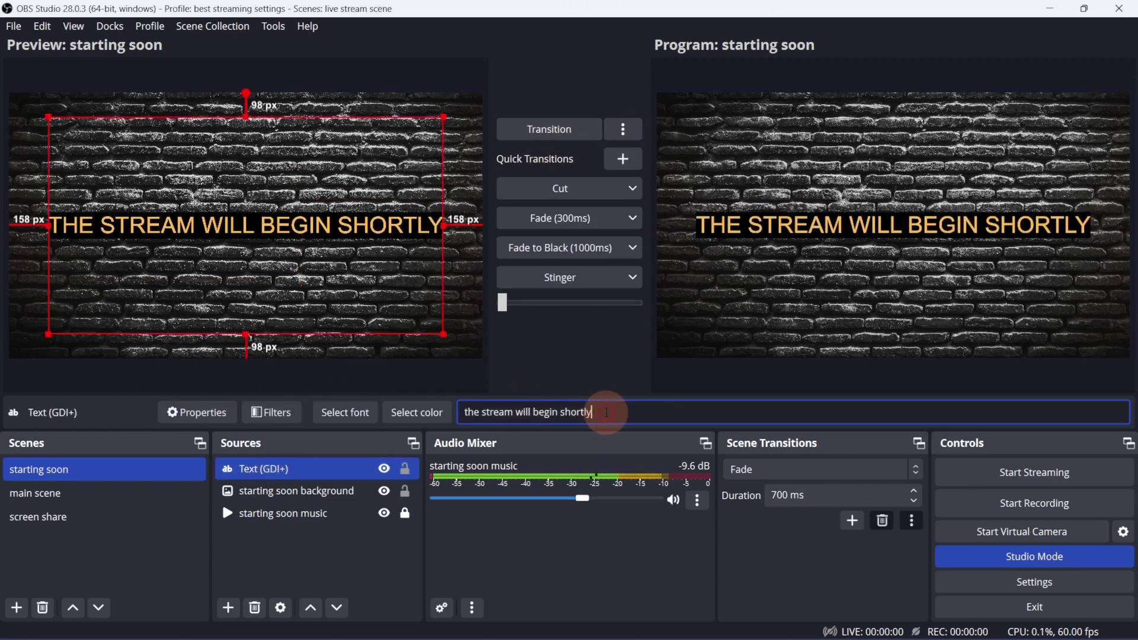
type(".......")
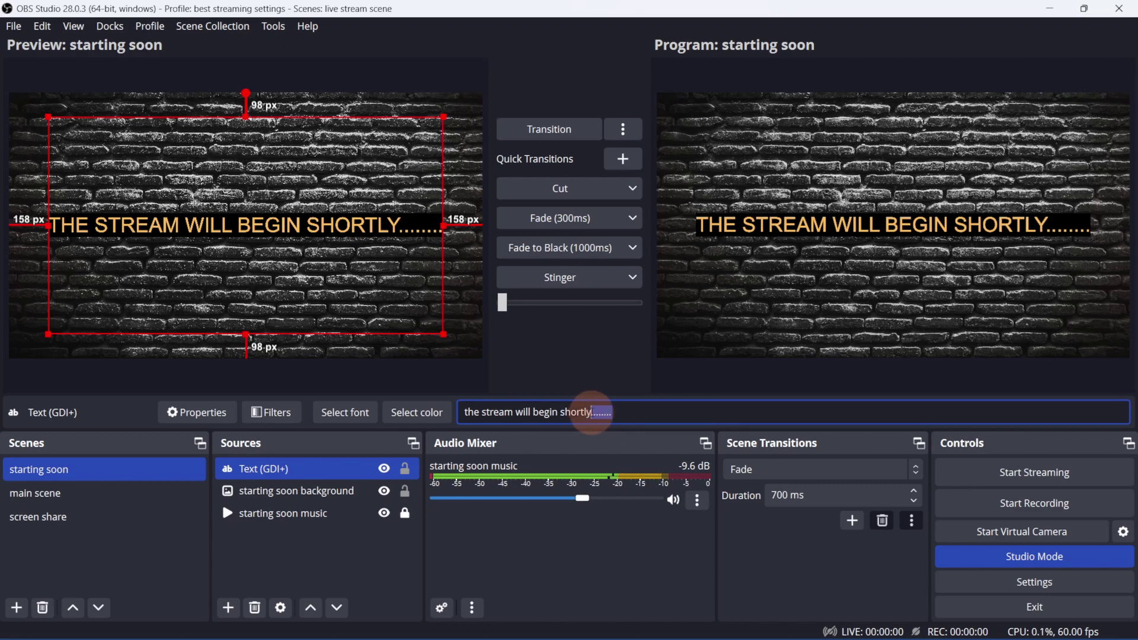
key("BackSpace")
key("BackSpace")
key("BackSpace")
key("BackSpace")
key("BackSpace")
key("BackSpace")
key("BackSpace")
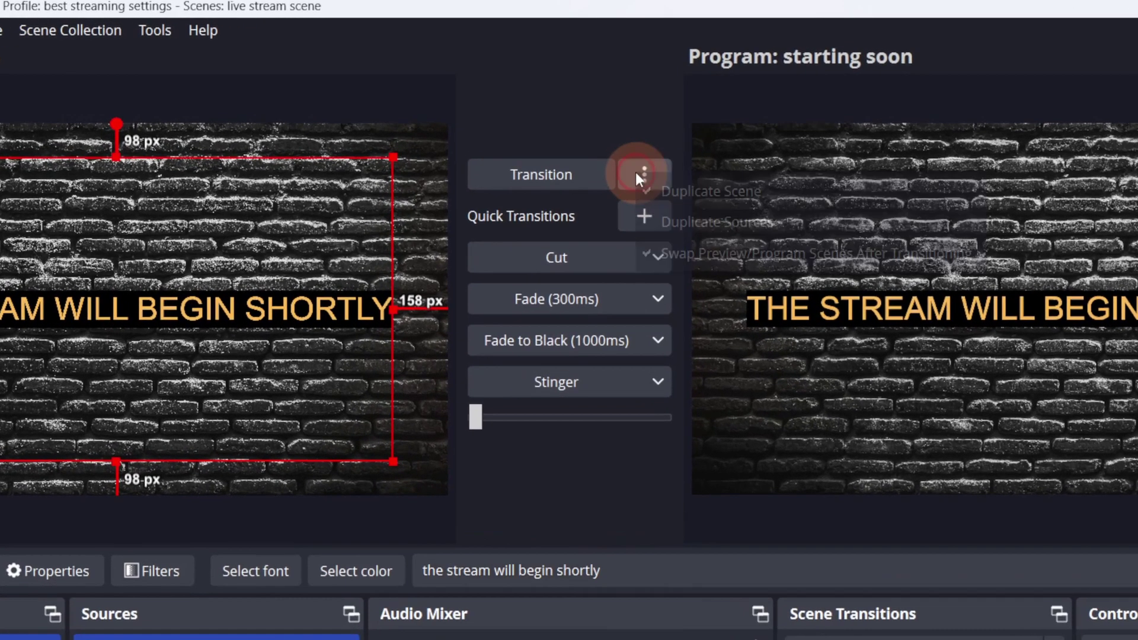
Turn on Duplicate Sources, end the text with four dots, and transition it to Program.
left_click(623, 129)
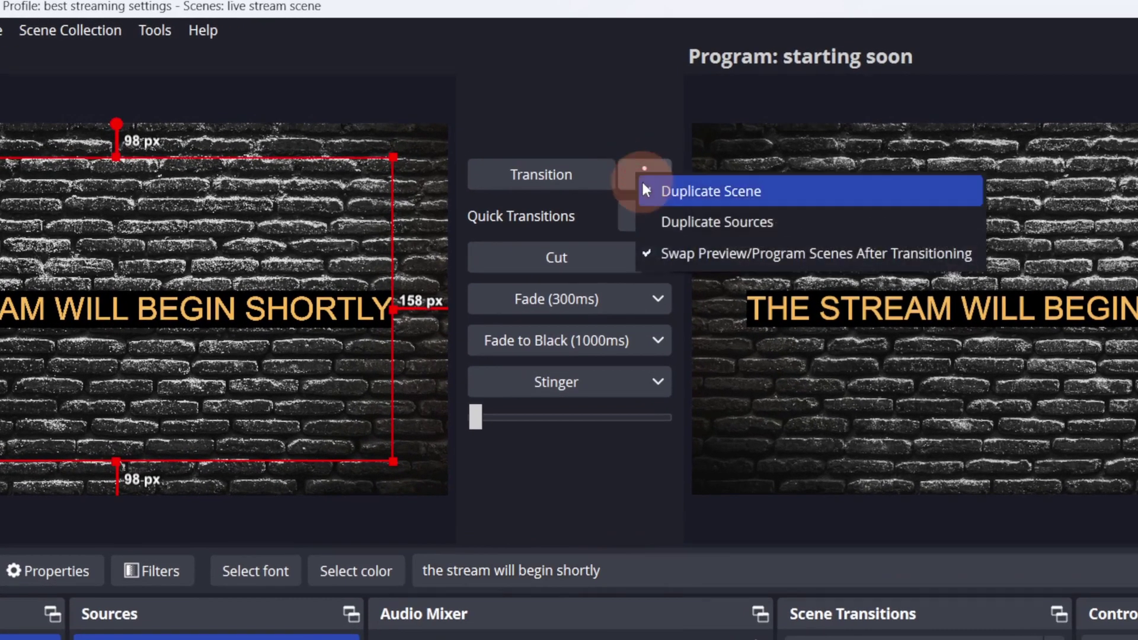
left_click(659, 221)
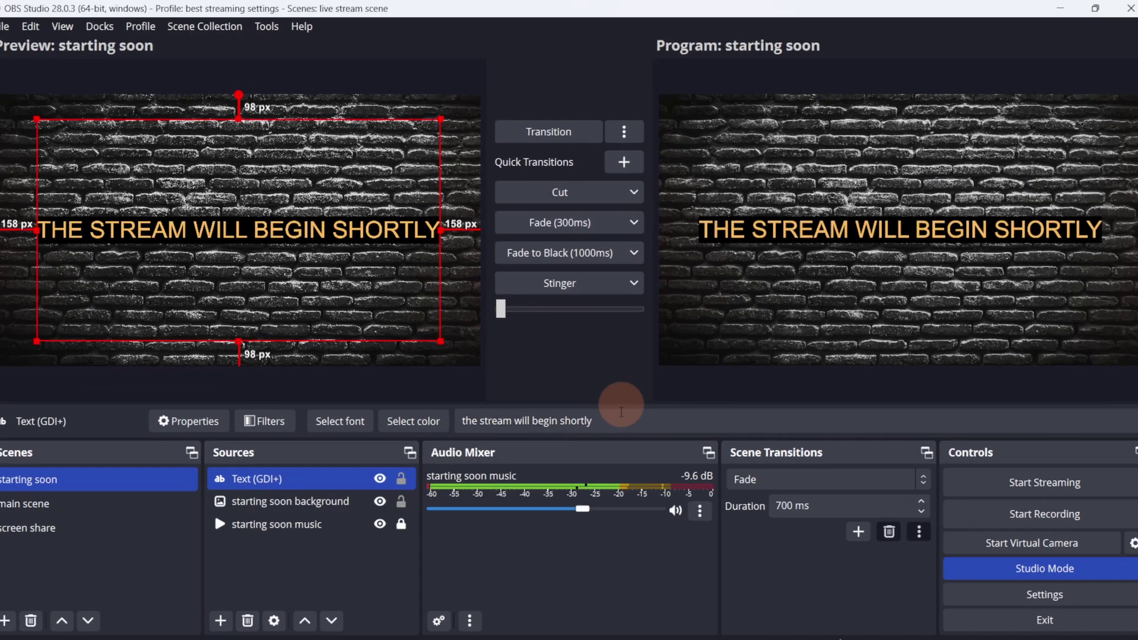
type("....")
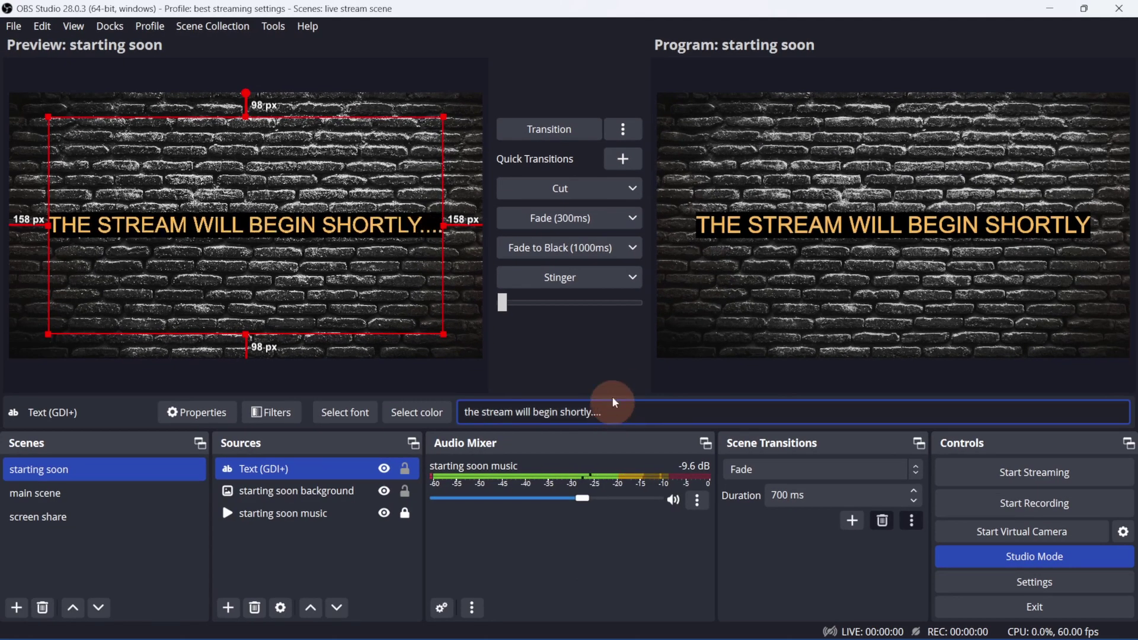
left_click(567, 130)
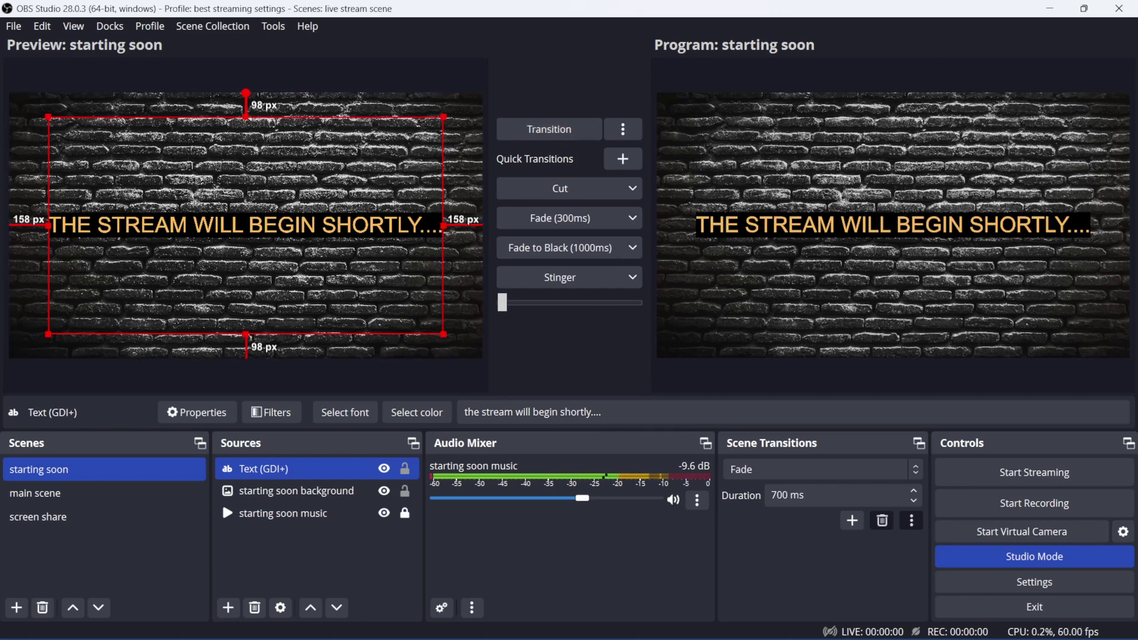
Turn off swapping Preview/Program after transitioning and send main scene live.
left_click(625, 126)
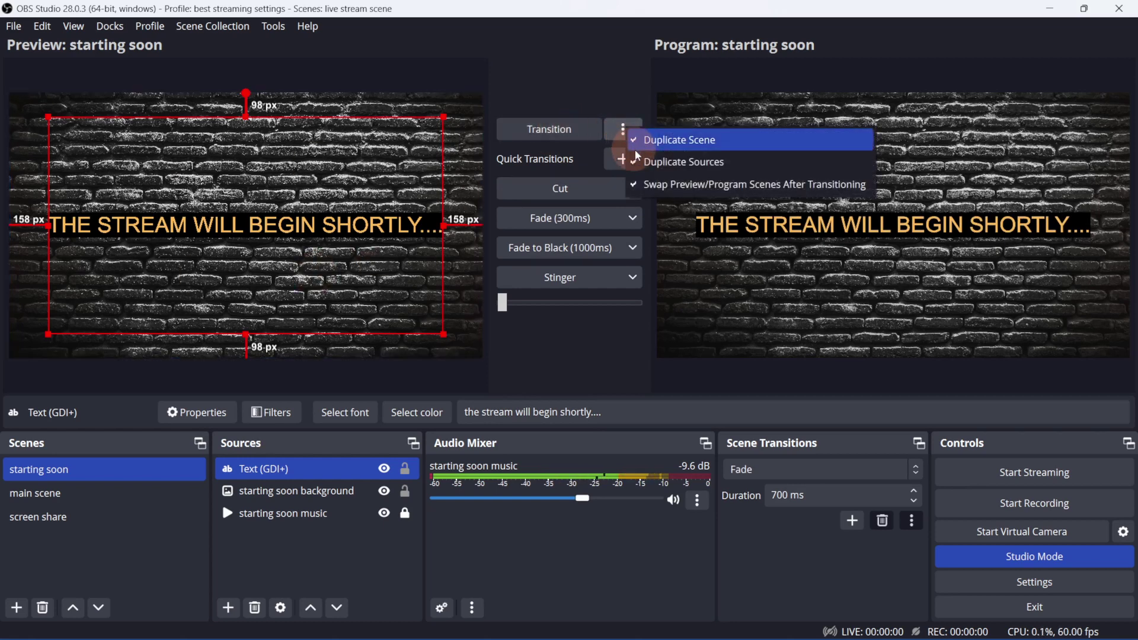
left_click(648, 183)
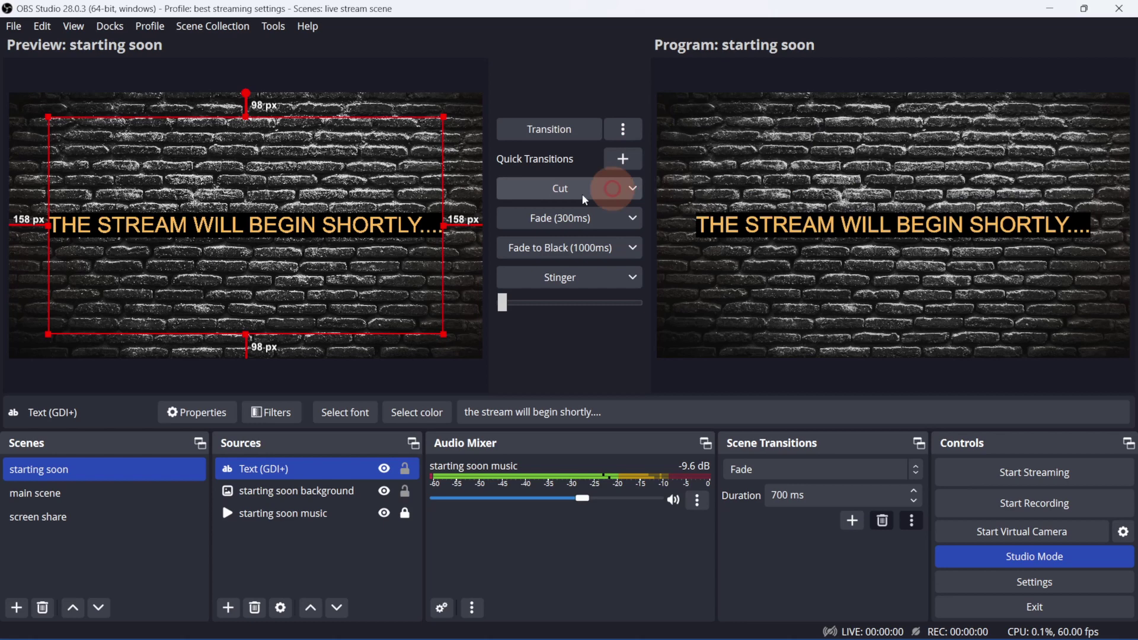
left_click(24, 493)
left_click(532, 133)
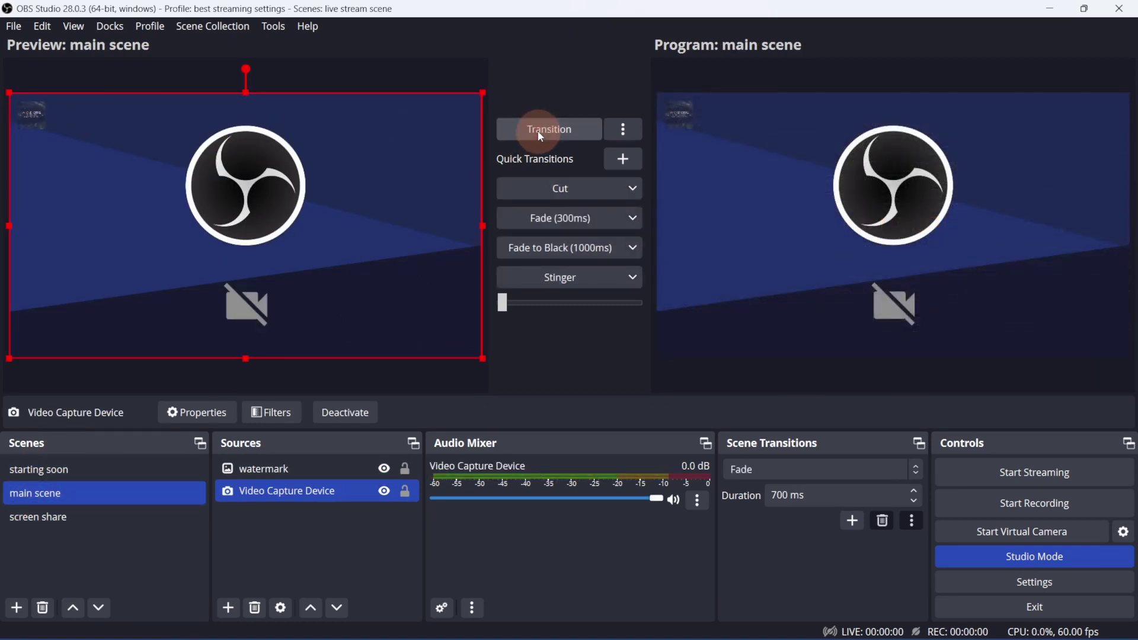
Re-enable swapping after transitioning and transition starting soon back into Program.
left_click(635, 130)
left_click(648, 189)
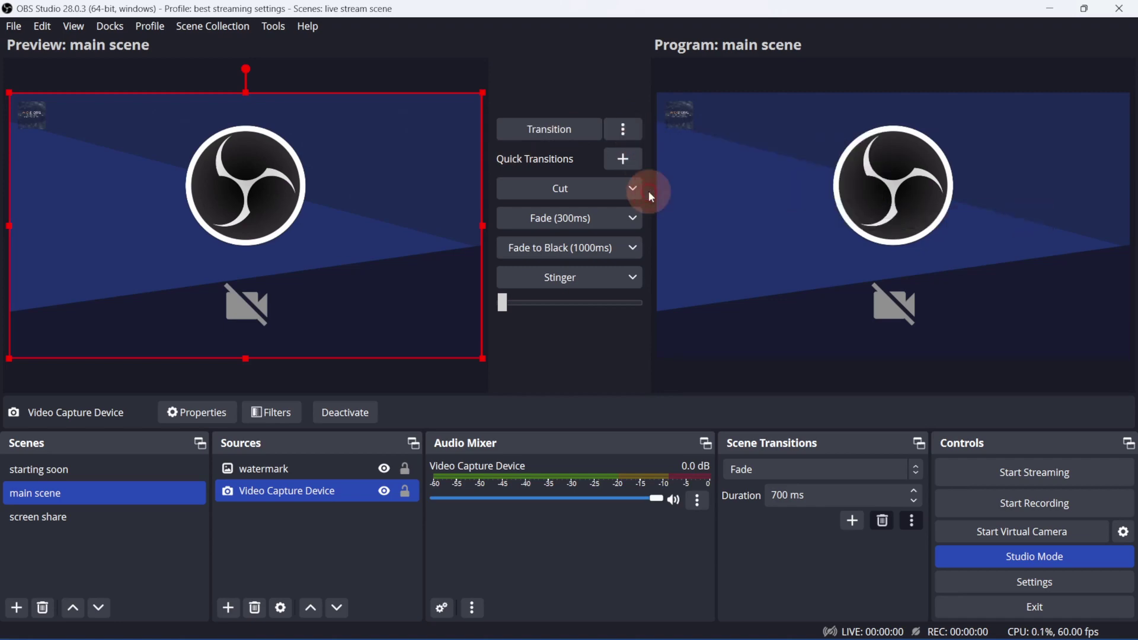
left_click(30, 474)
left_click(569, 129)
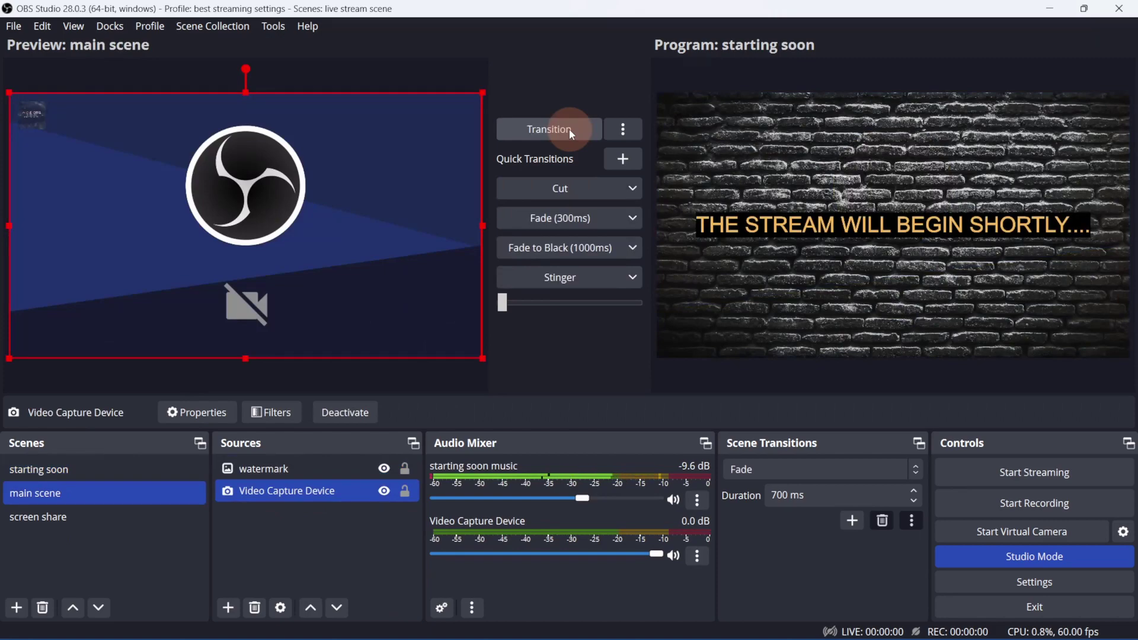
left_click(569, 129)
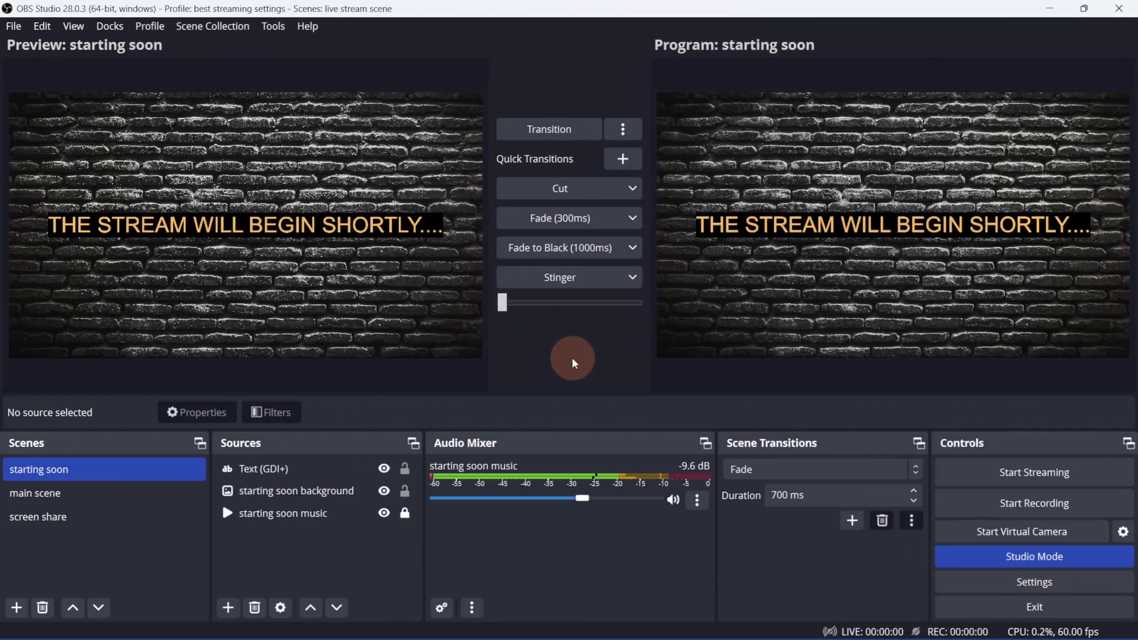
Check 'Transition to scene when double-clicked' under Studio Mode in General settings.
left_click(579, 361)
left_click(1010, 581)
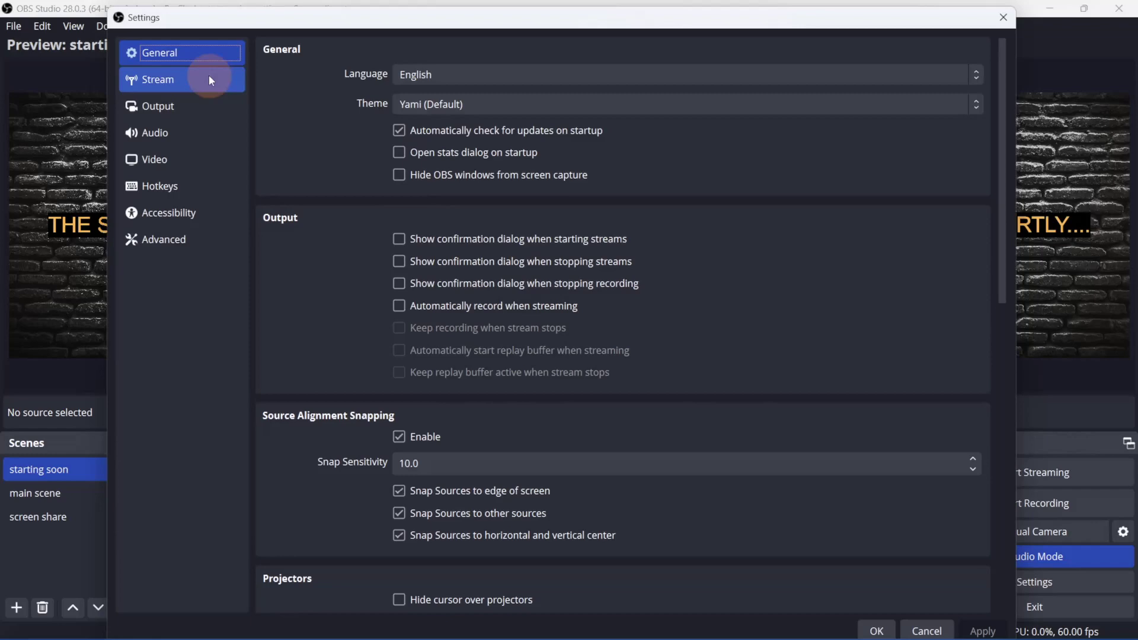
left_click(168, 55)
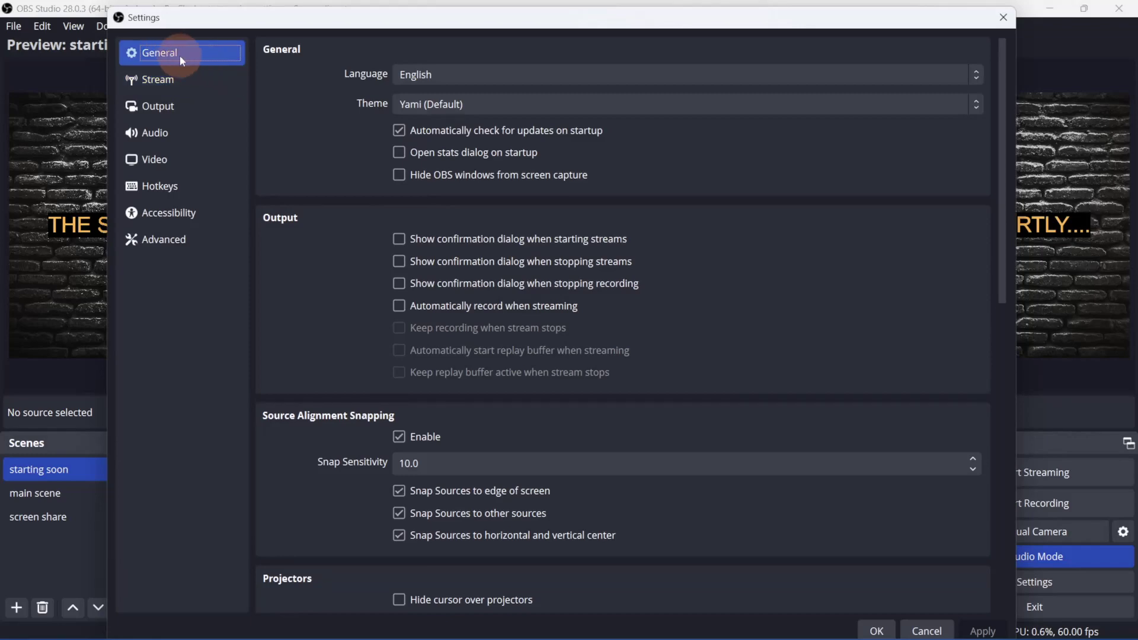
scroll(296, 151, "down", 13)
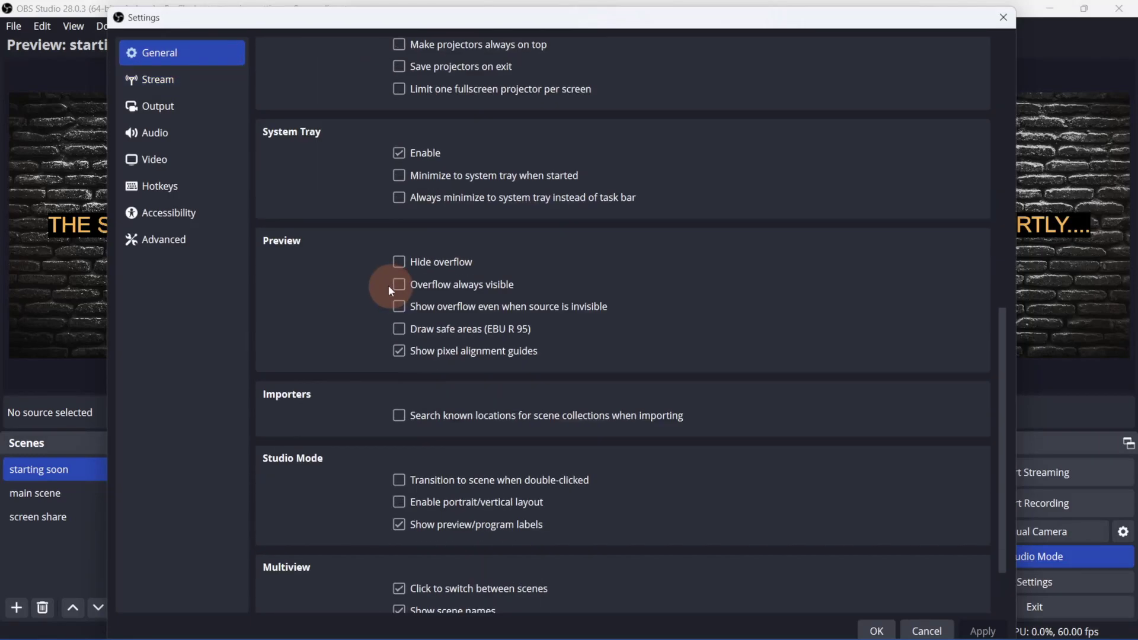
scroll(380, 286, "down", 2)
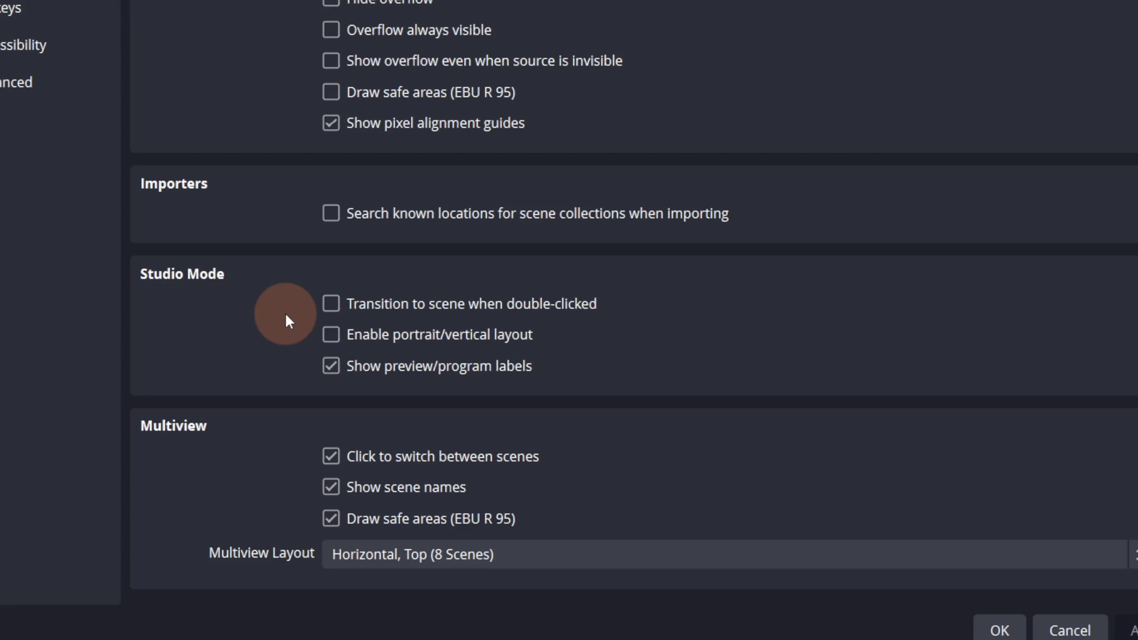
left_click(331, 304)
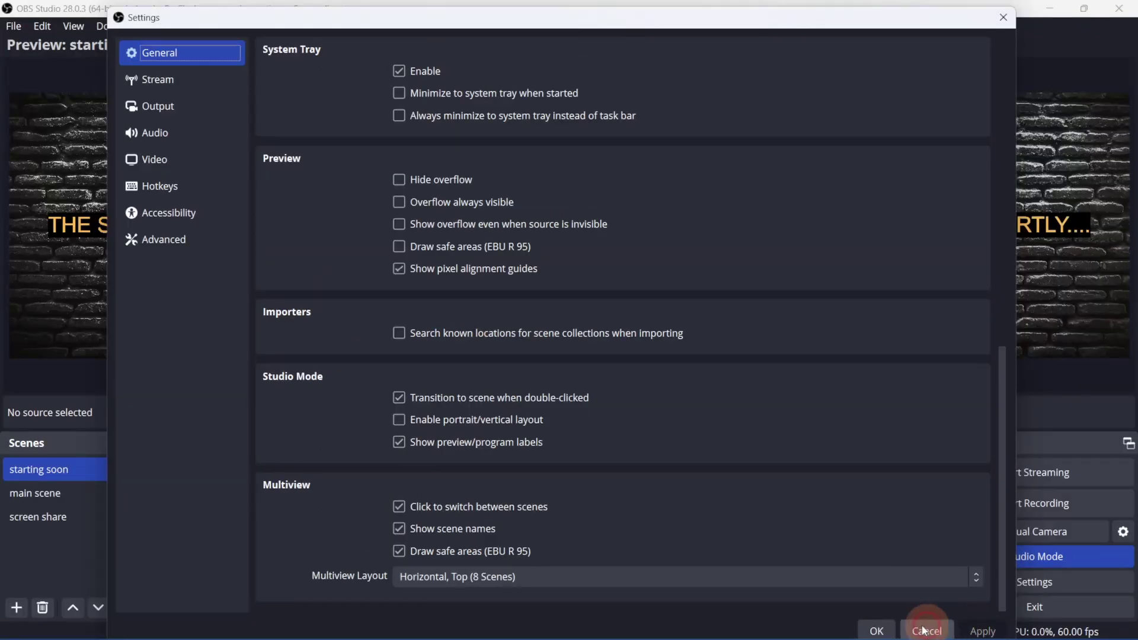
Close Settings, then double-click main scene, screen share, main scene, and starting soon to send each live.
left_click(999, 630)
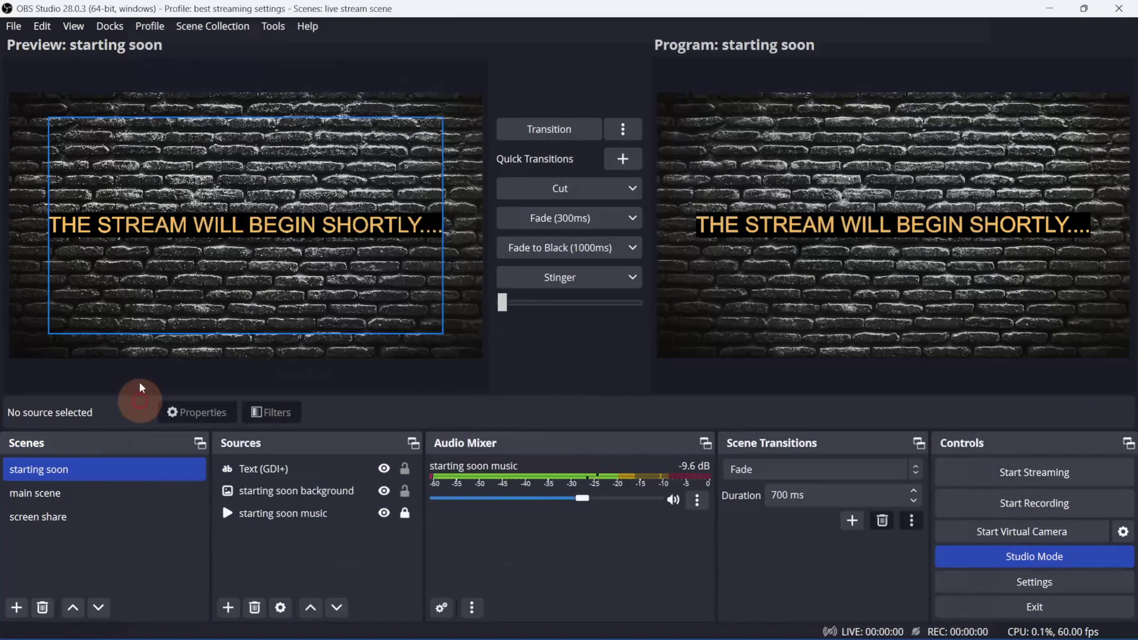
double_click(48, 495)
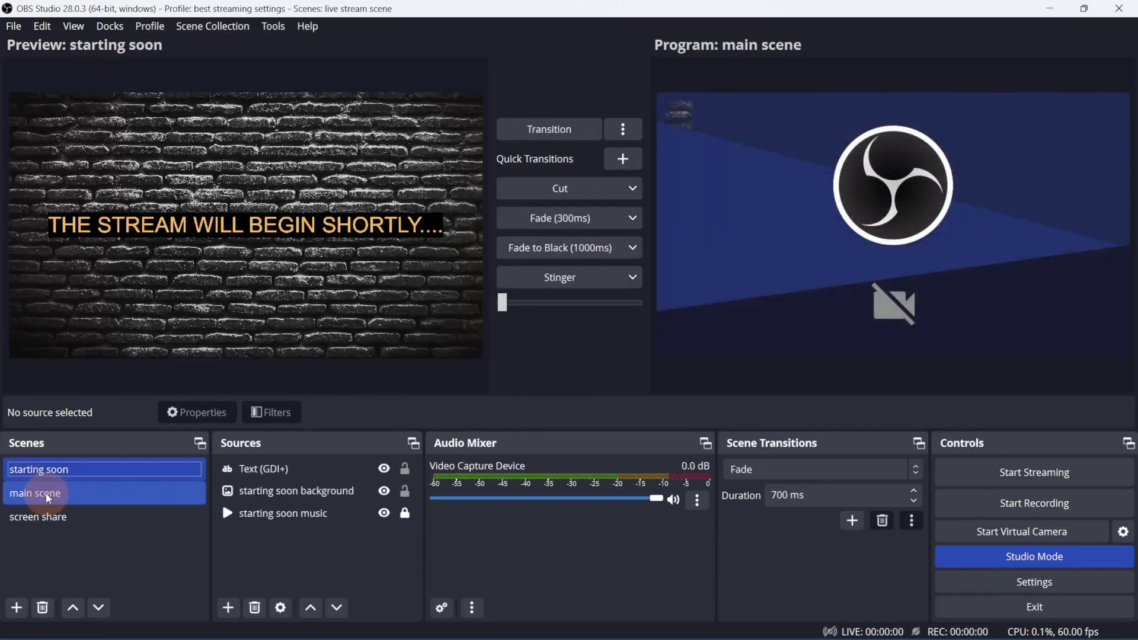
left_click(40, 518)
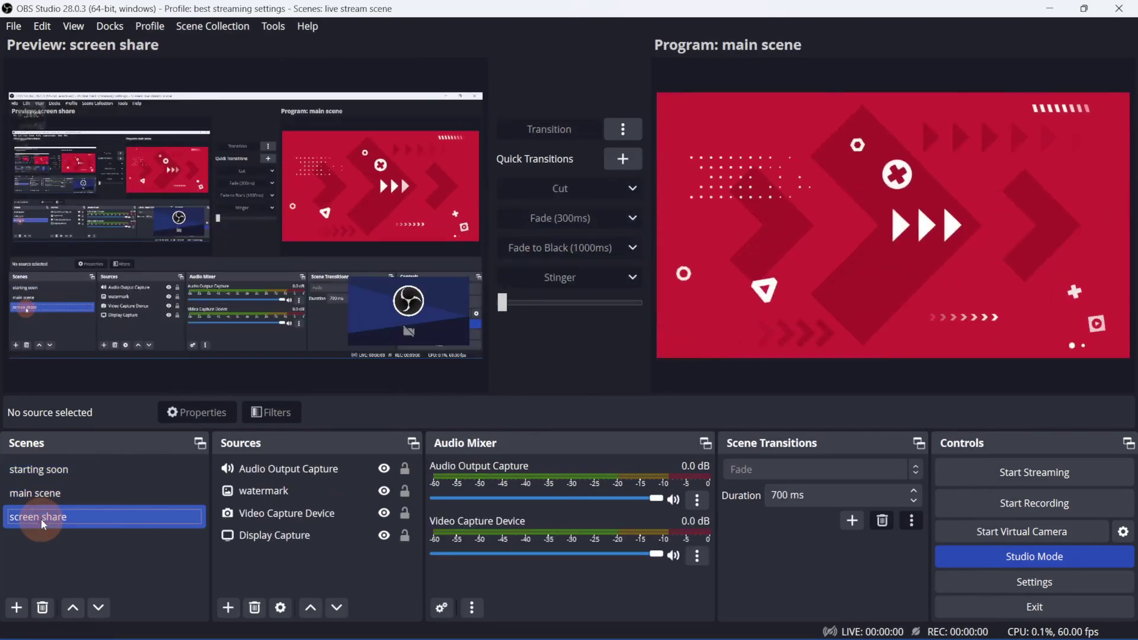
double_click(41, 518)
double_click(37, 493)
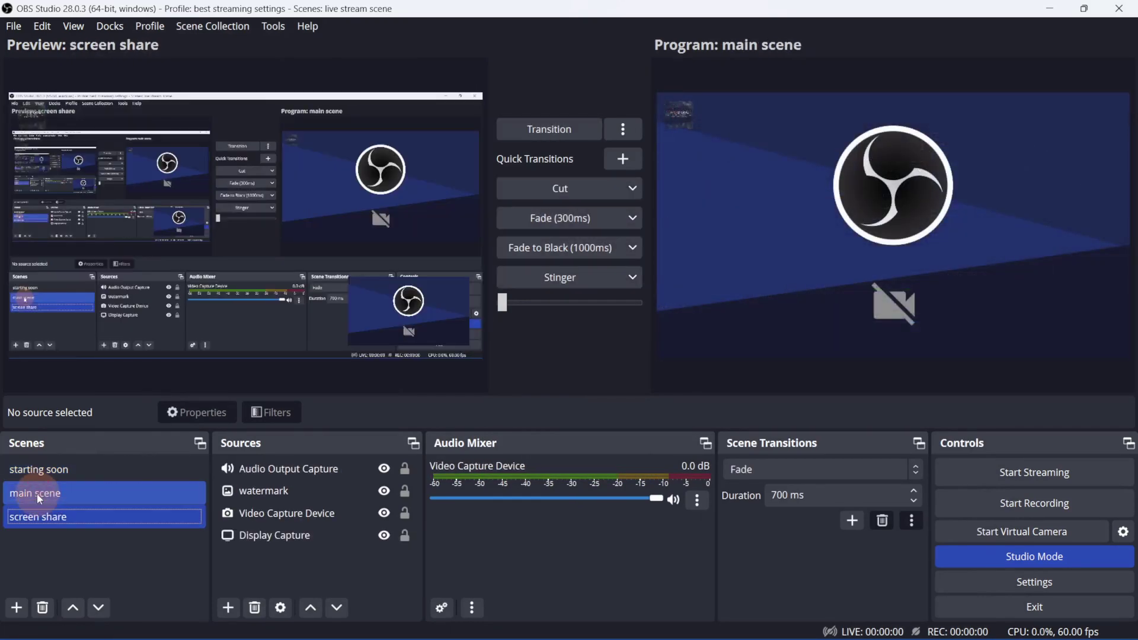
double_click(38, 470)
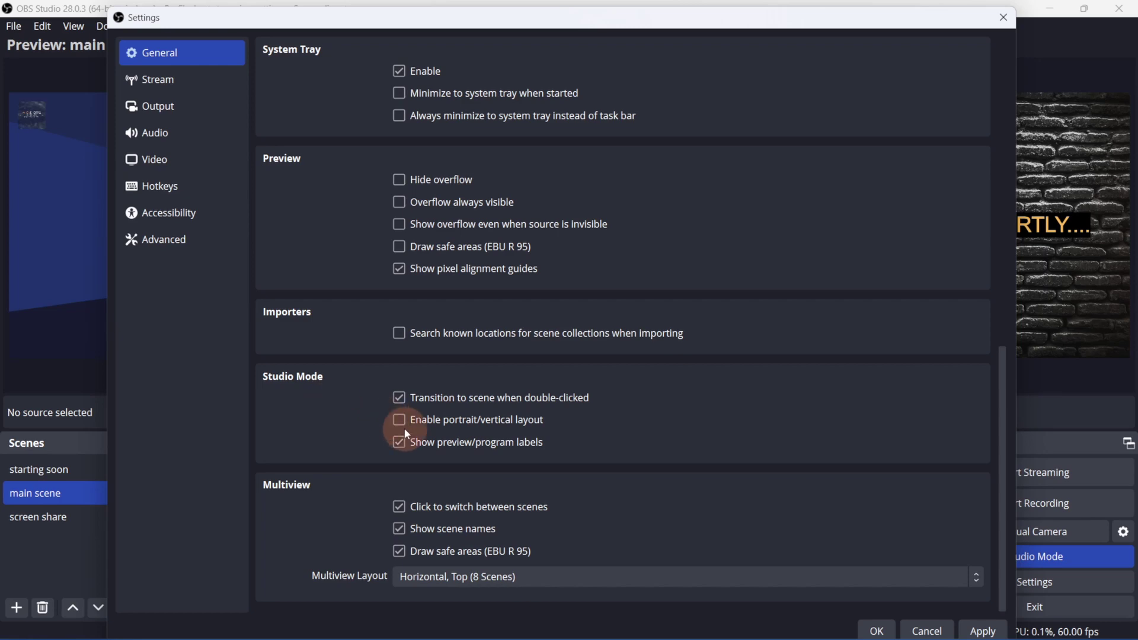
Confirm the reviewed Studio Mode options and close the Settings window with OK.
left_click(877, 631)
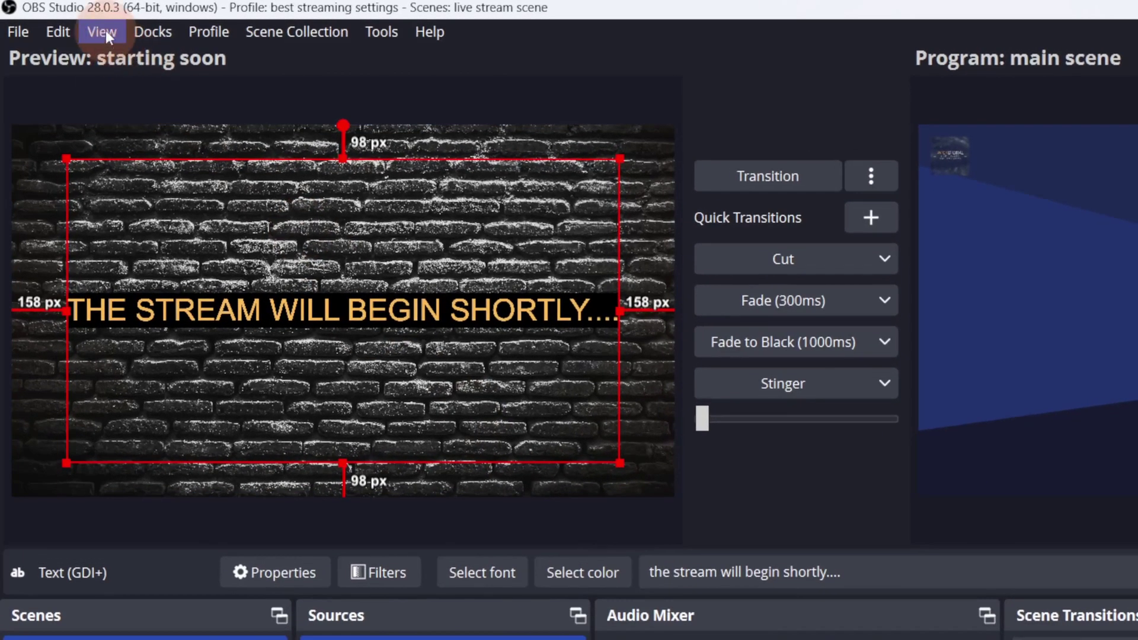
Open View > Multiview (Windowed) and put main scene in the preview from its tile.
left_click(107, 36)
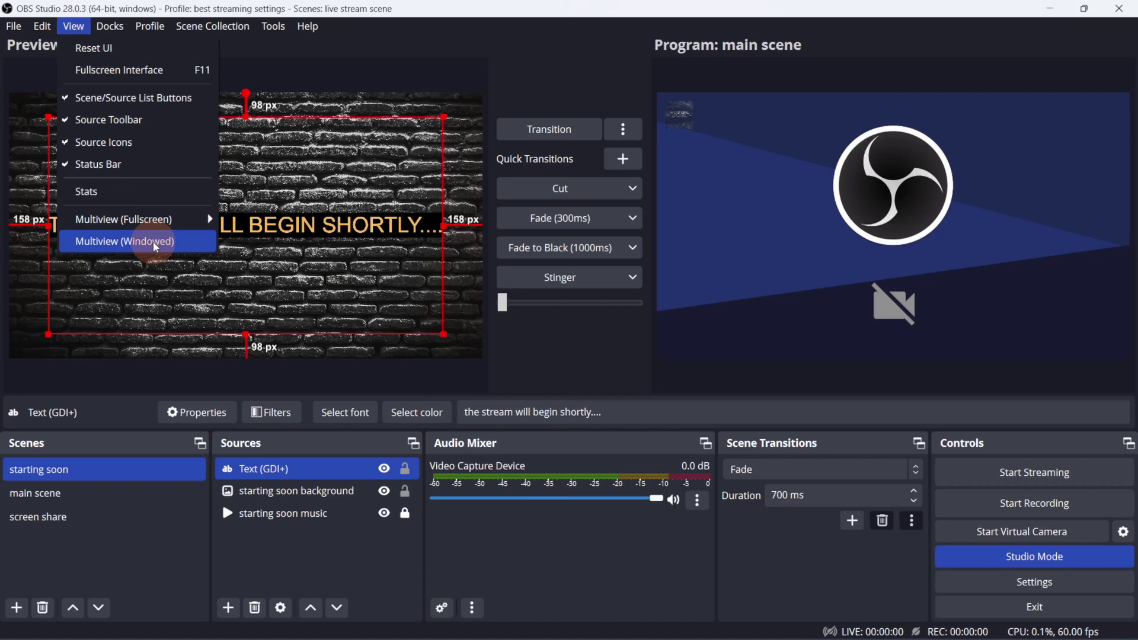
left_click(156, 247)
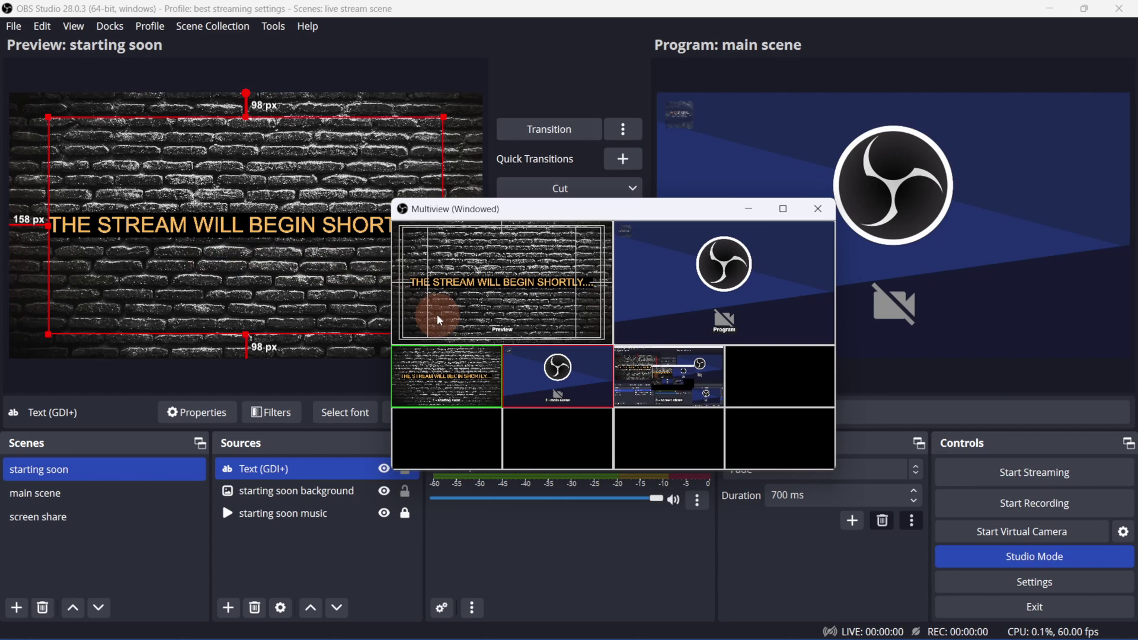
left_click(548, 384)
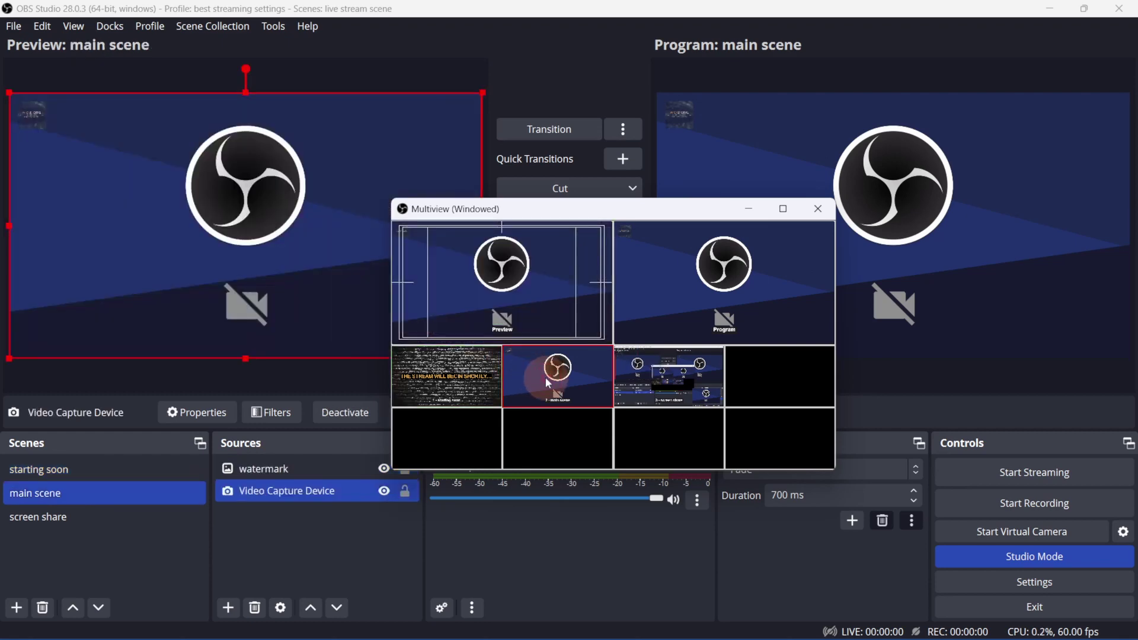
Preview screen share, main scene, then starting soon from Multiview tiles, and enable double-click scene transitions.
left_click(687, 387)
left_click(566, 391)
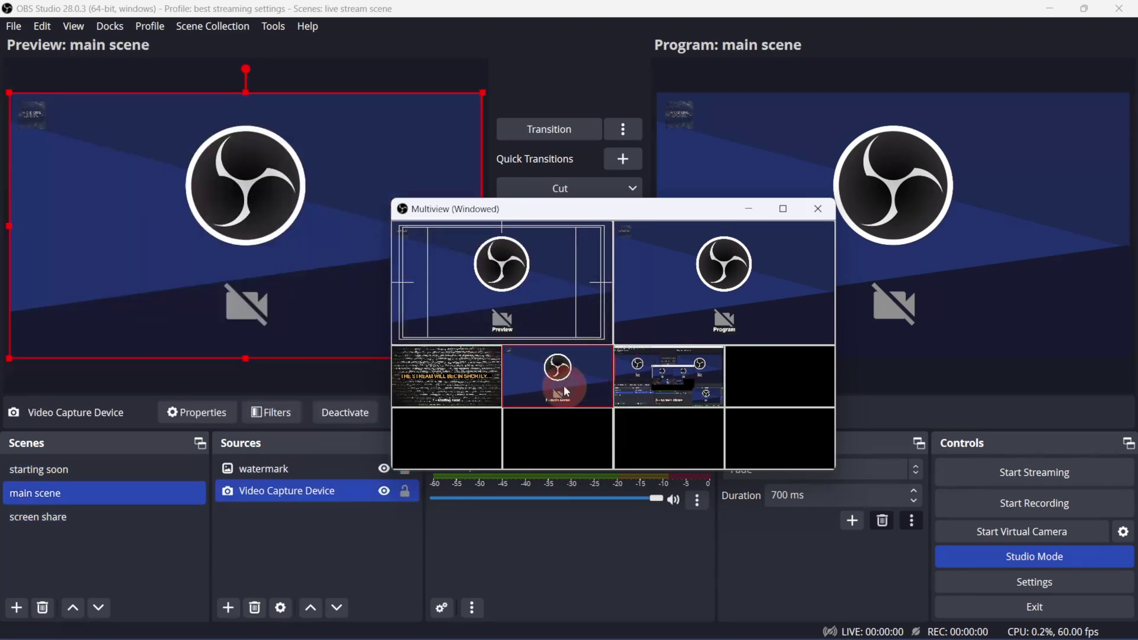
left_click(444, 386)
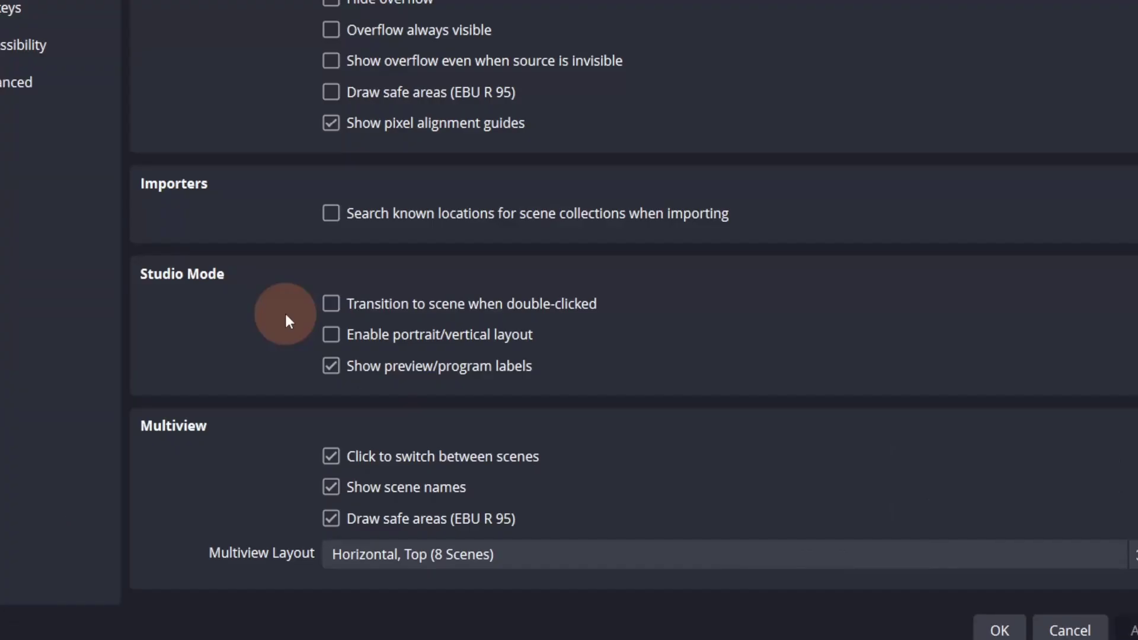
left_click(332, 306)
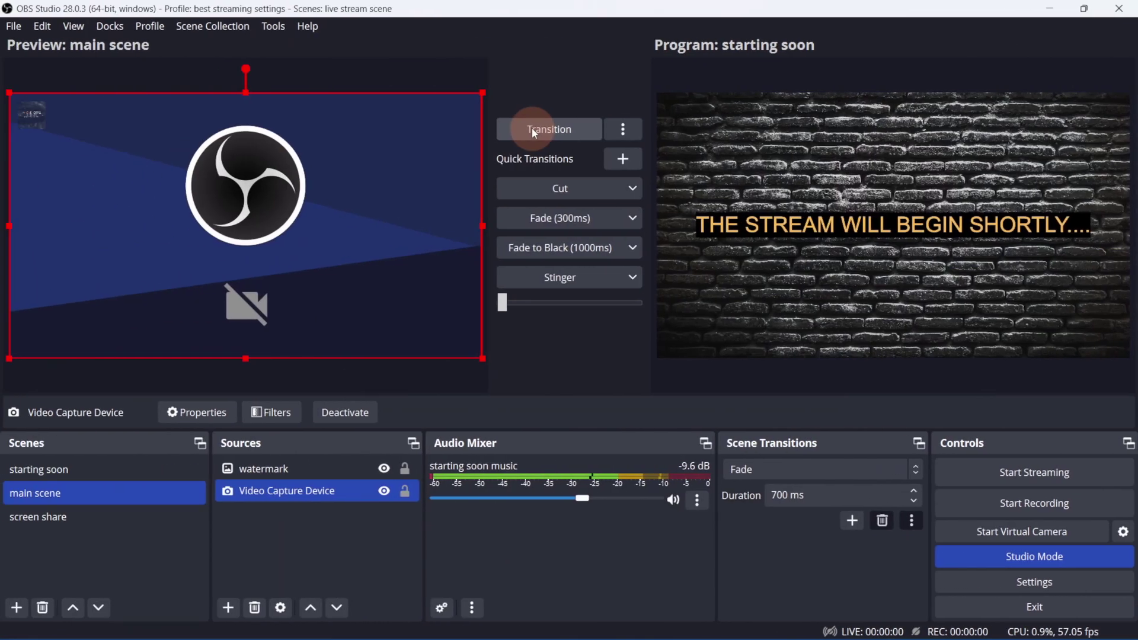